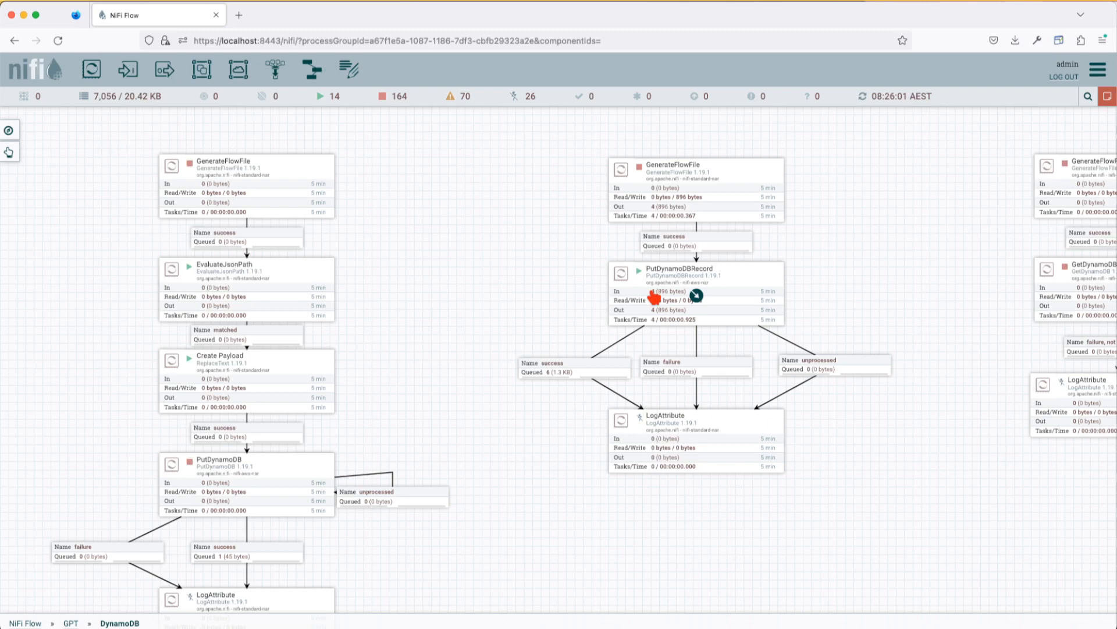
# Switch to the DynamoDB console and run a scan of my-table to view its items.
pyautogui.moveTo(859, 275); pyautogui.dragTo(210, 279)
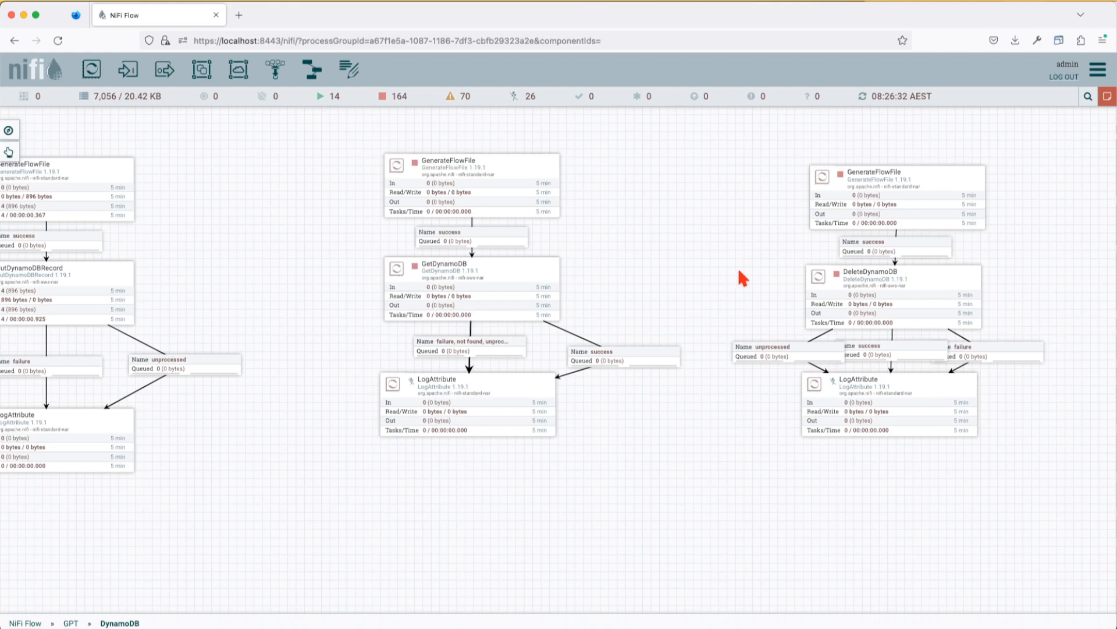
pyautogui.moveTo(741, 277); pyautogui.dragTo(689, 284)
pyautogui.click(594, 627)
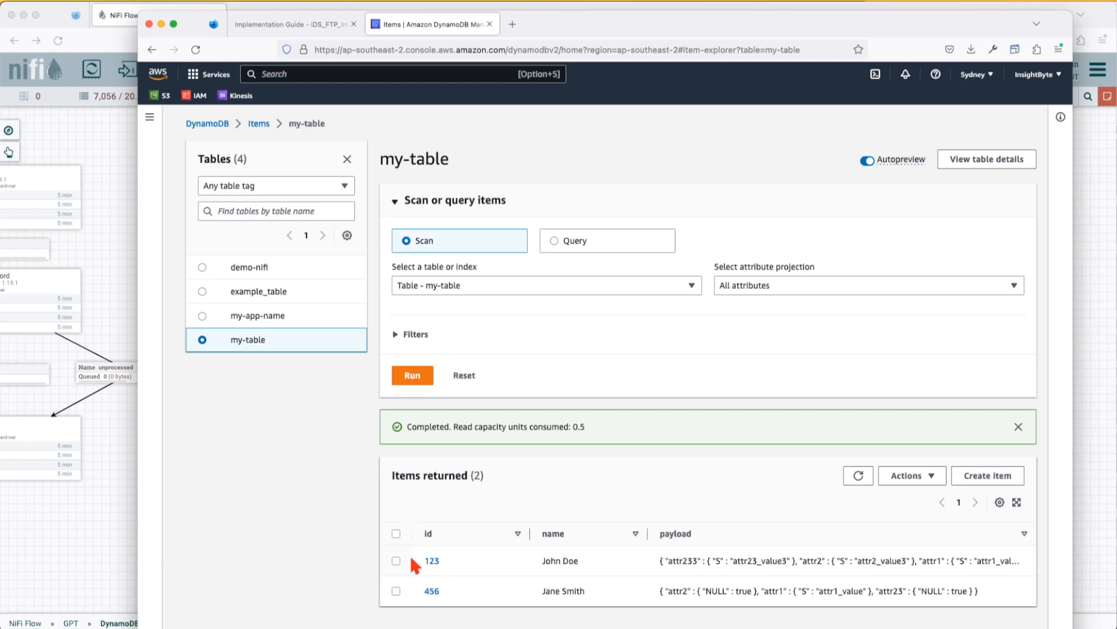
pyautogui.click(426, 379)
# Return to NiFi and run the GenerateFlowFile processor that feeds GetDynamoDB once.
pyautogui.click(114, 482)
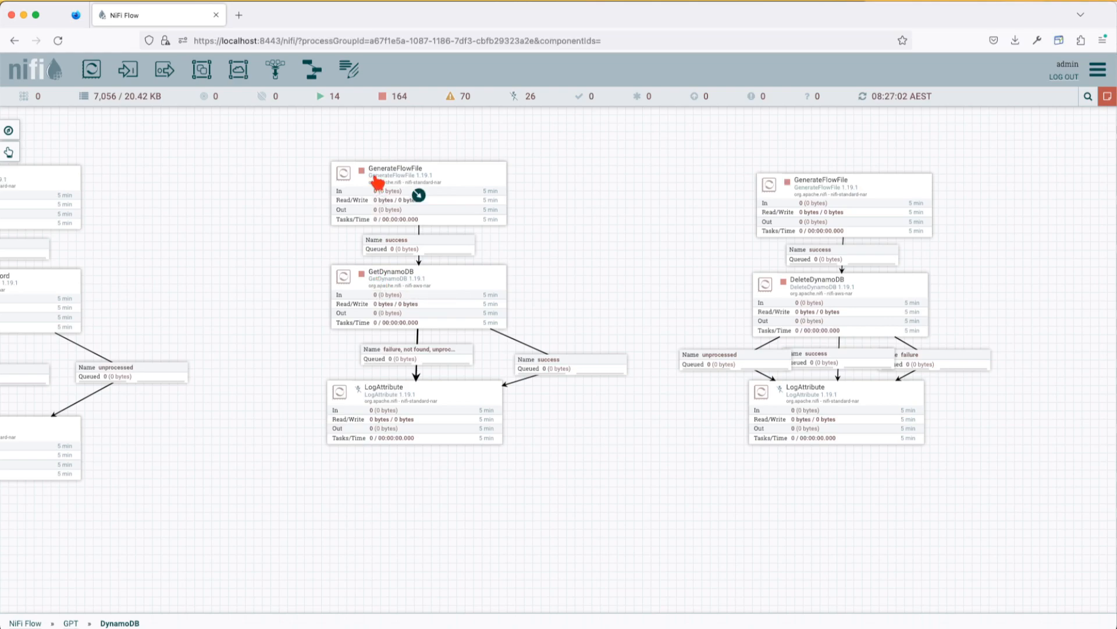
pyautogui.rightClick(382, 185)
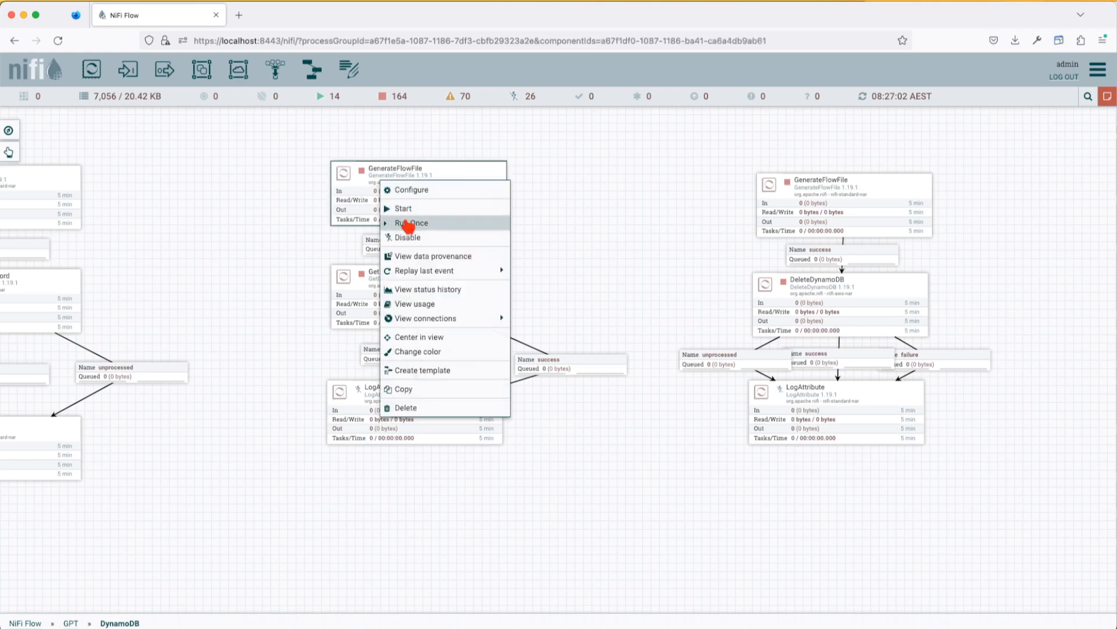
pyautogui.click(407, 221)
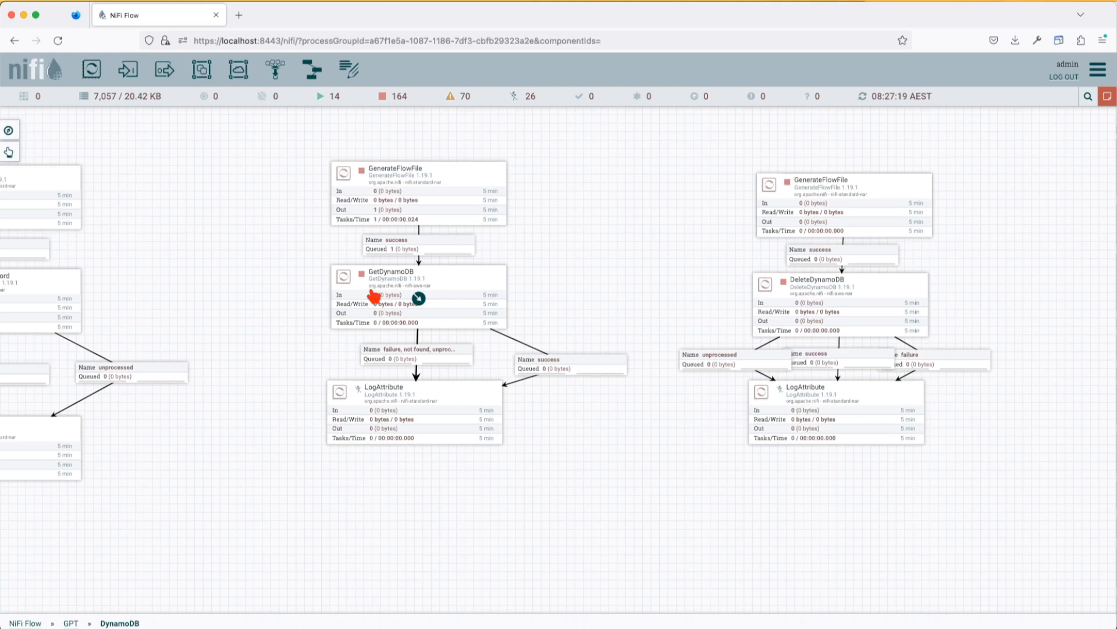
# Compare GetDynamoDB's table name, hash key and range key properties with my-table's name, partition key and sort key in the DynamoDB console.
pyautogui.doubleClick(373, 296)
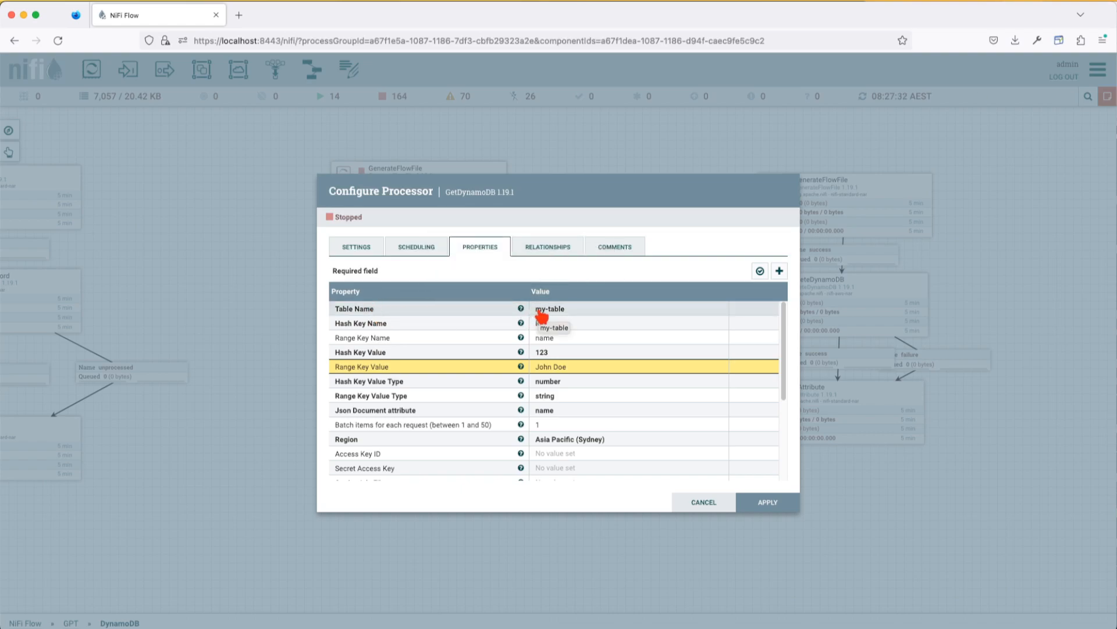
pyautogui.click(549, 603)
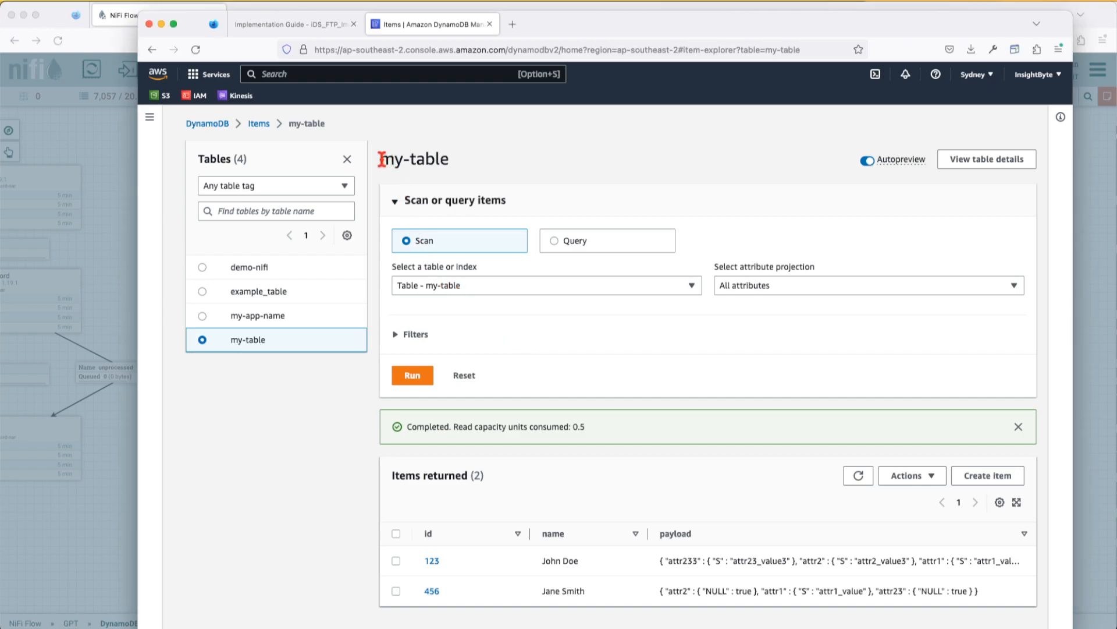
pyautogui.moveTo(381, 160); pyautogui.dragTo(469, 169)
pyautogui.click(85, 542)
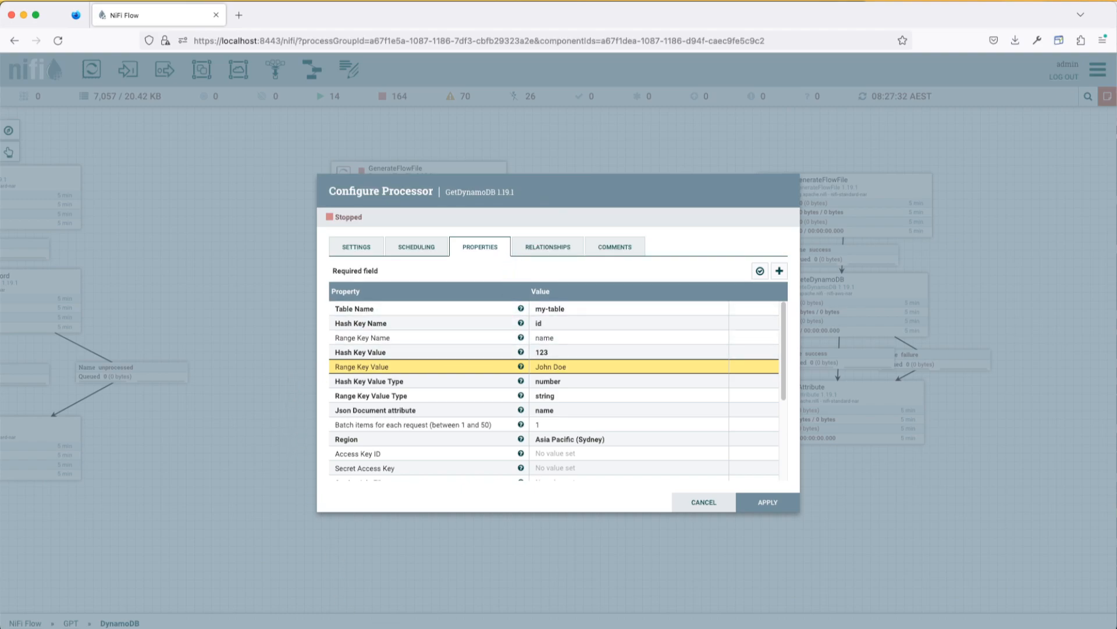
pyautogui.press('super+grave')
pyautogui.click(977, 158)
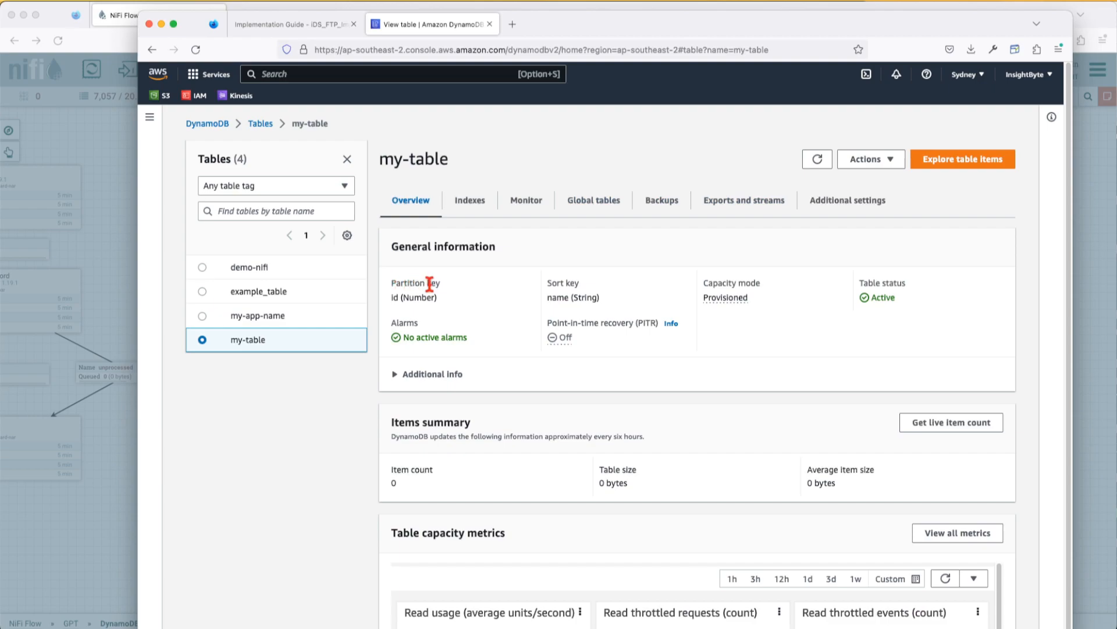
pyautogui.click(17, 424)
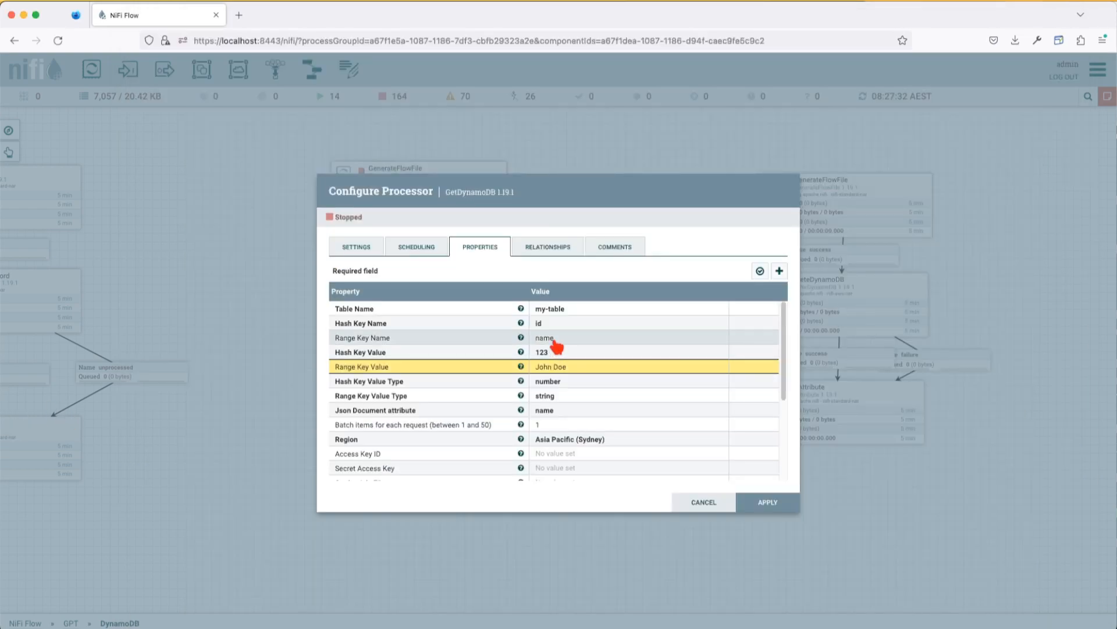
pyautogui.press('super+grave')
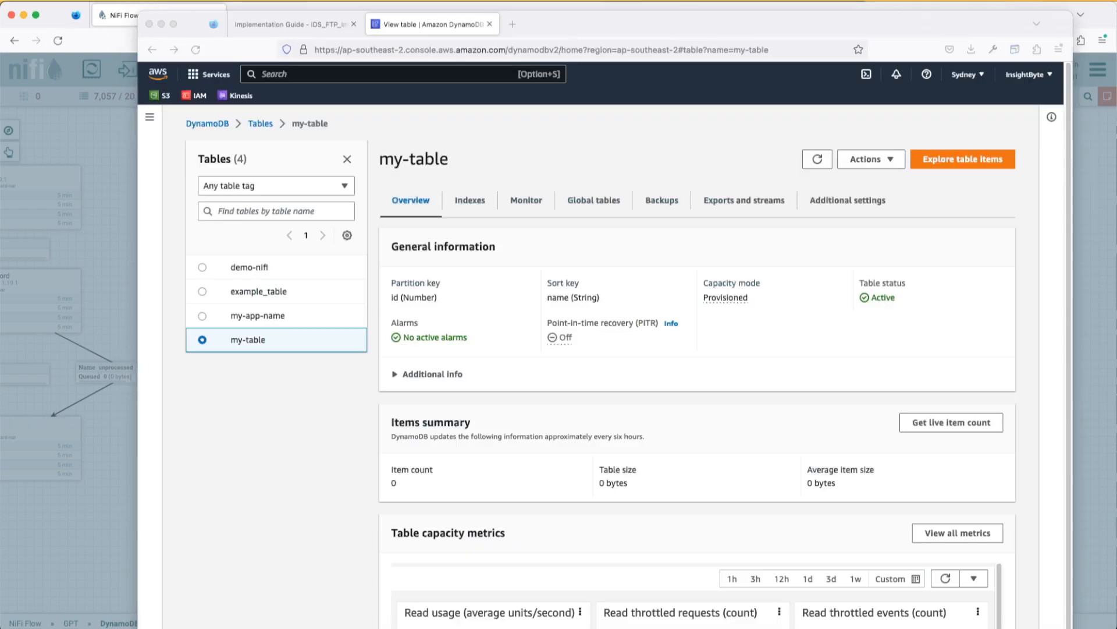
pyautogui.moveTo(547, 282); pyautogui.dragTo(586, 289)
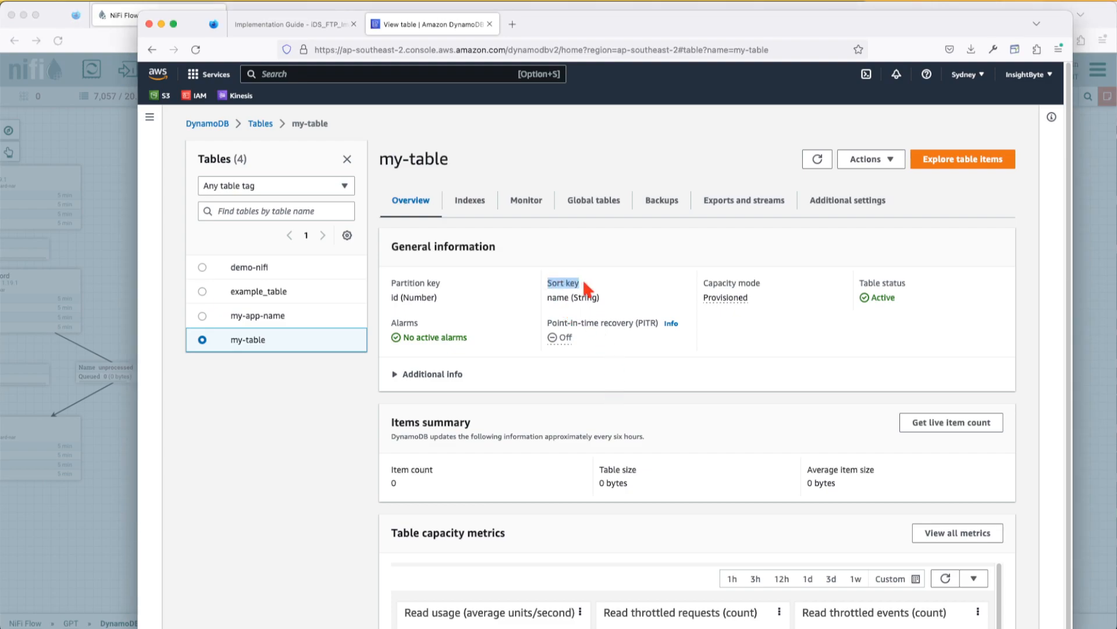
pyautogui.click(98, 506)
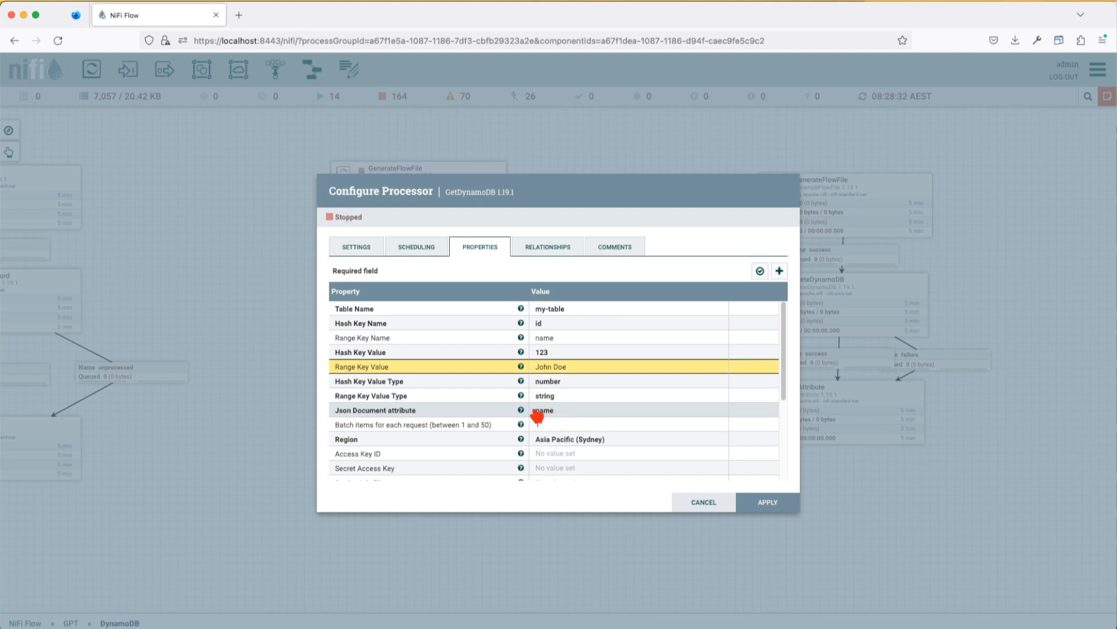
# Examine the id, name and payload attributes in the JSON of item 123 in the DynamoDB console, leaving the item unedited.
pyautogui.press('super+grave')
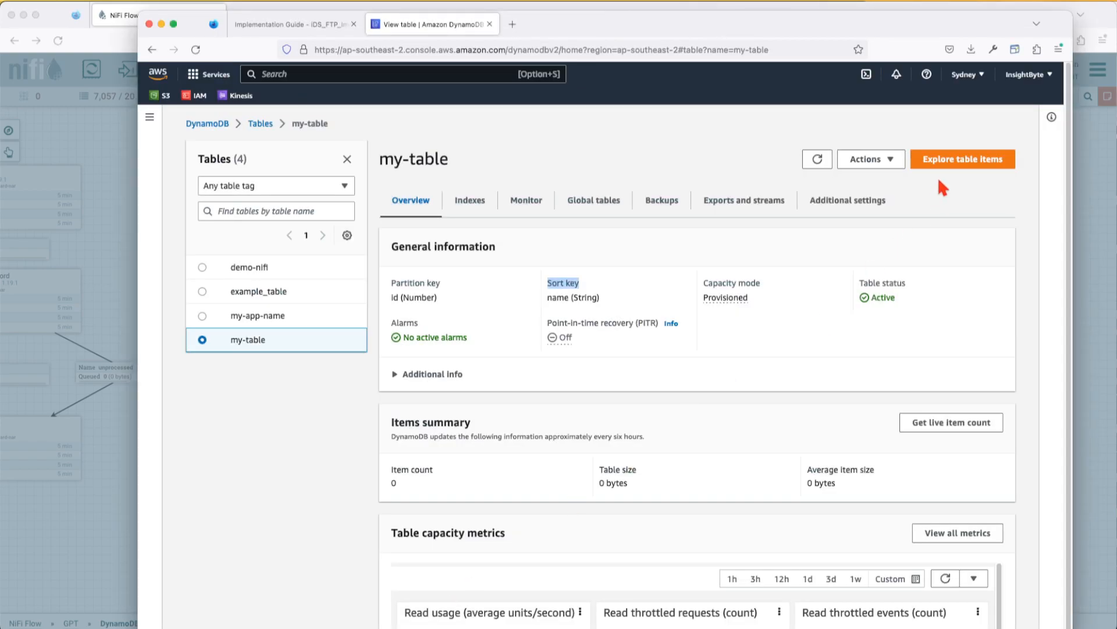
pyautogui.click(954, 165)
pyautogui.click(434, 558)
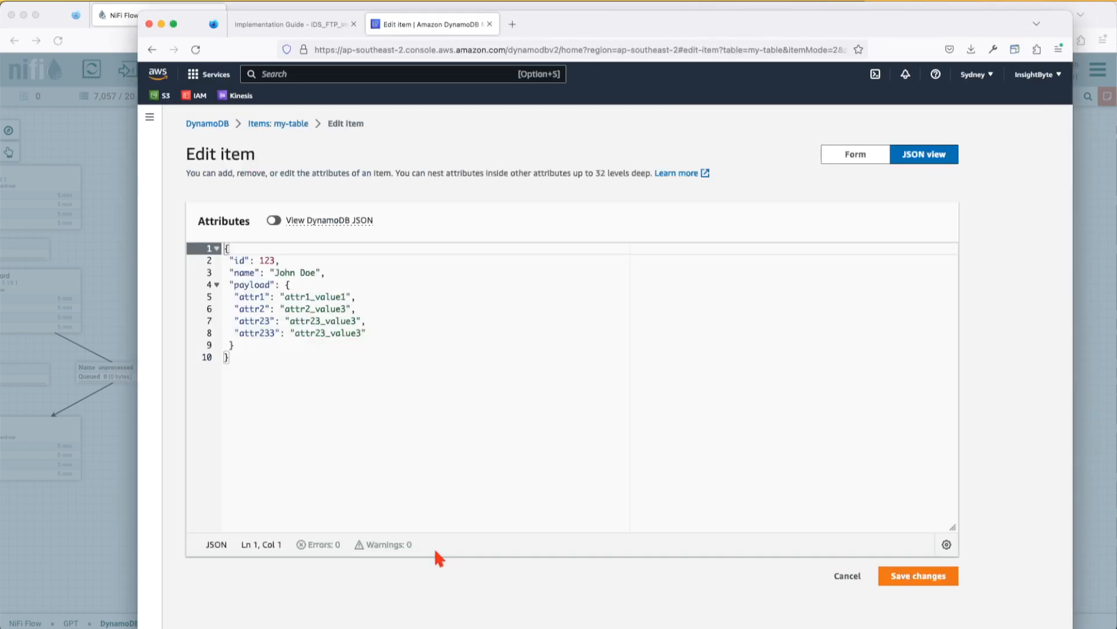
pyautogui.doubleClick(239, 259)
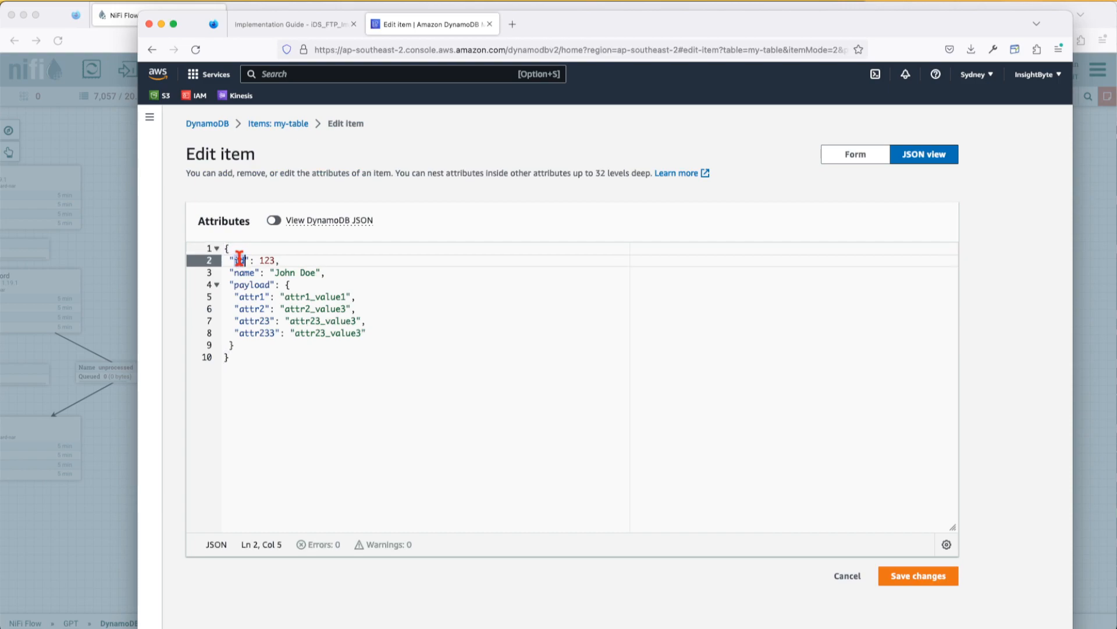
pyautogui.doubleClick(243, 272)
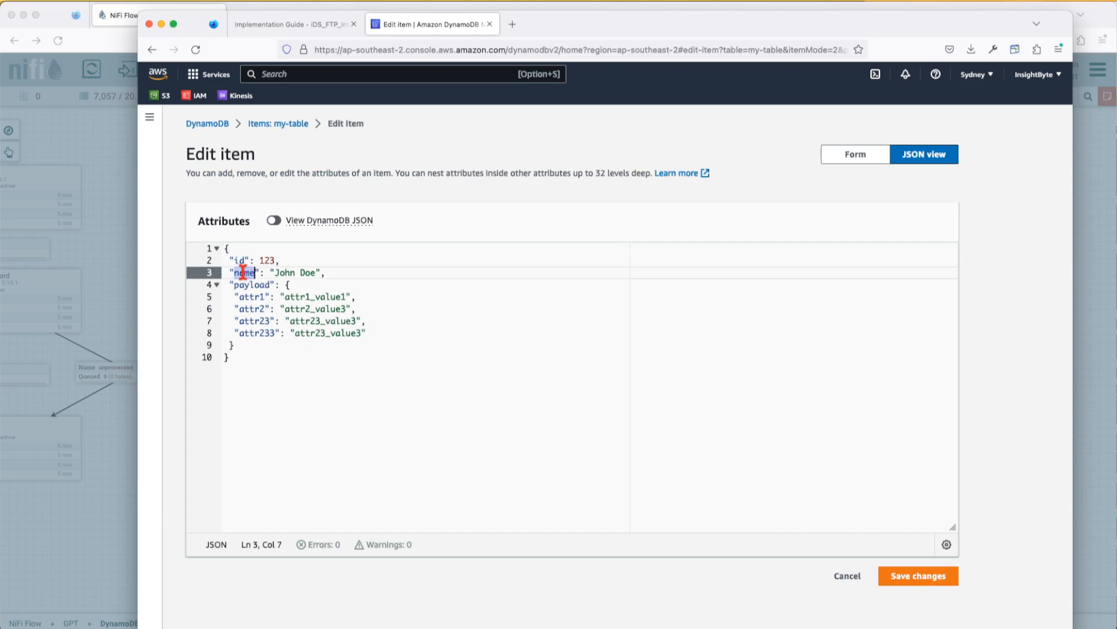
pyautogui.doubleClick(245, 283)
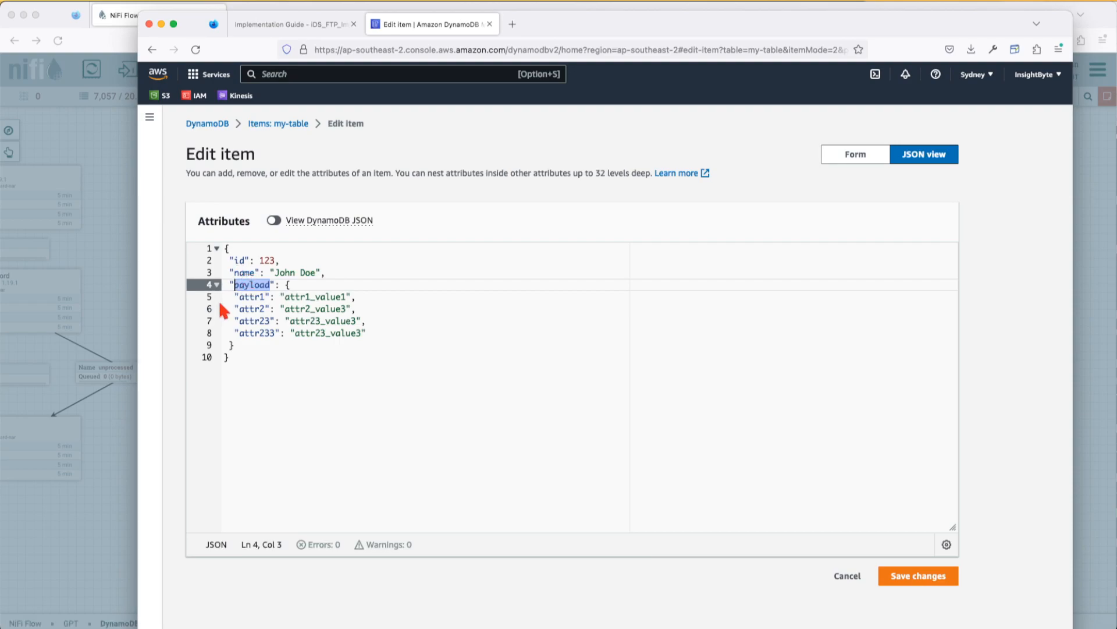
pyautogui.keyDown('shift'); pyautogui.click(239, 344); pyautogui.keyUp('shift')
pyautogui.click(847, 576)
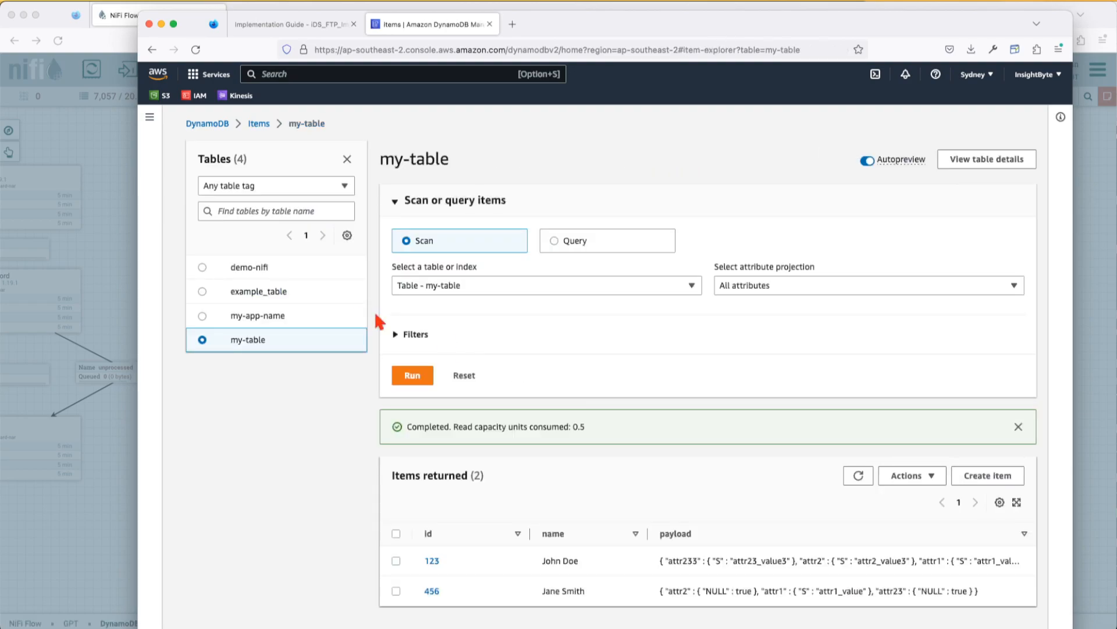
# Back in NiFi, set GetDynamoDB's Json Document attribute to payload, review the remaining properties and apply the configuration.
pyautogui.click(124, 431)
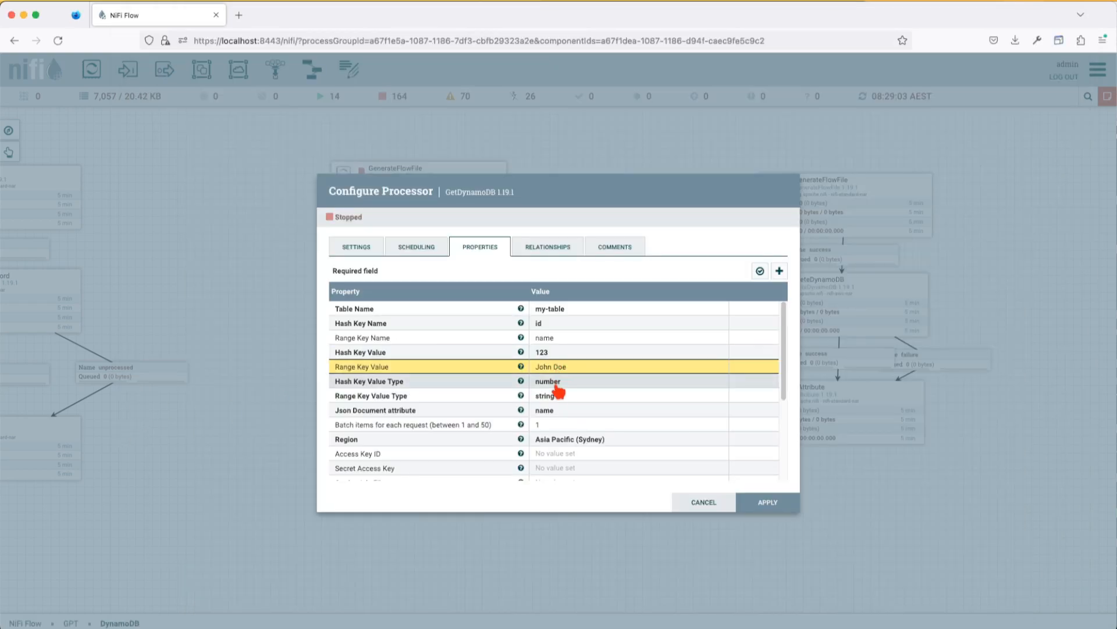
pyautogui.click(545, 413)
pyautogui.write('payload')
pyautogui.press('Return')
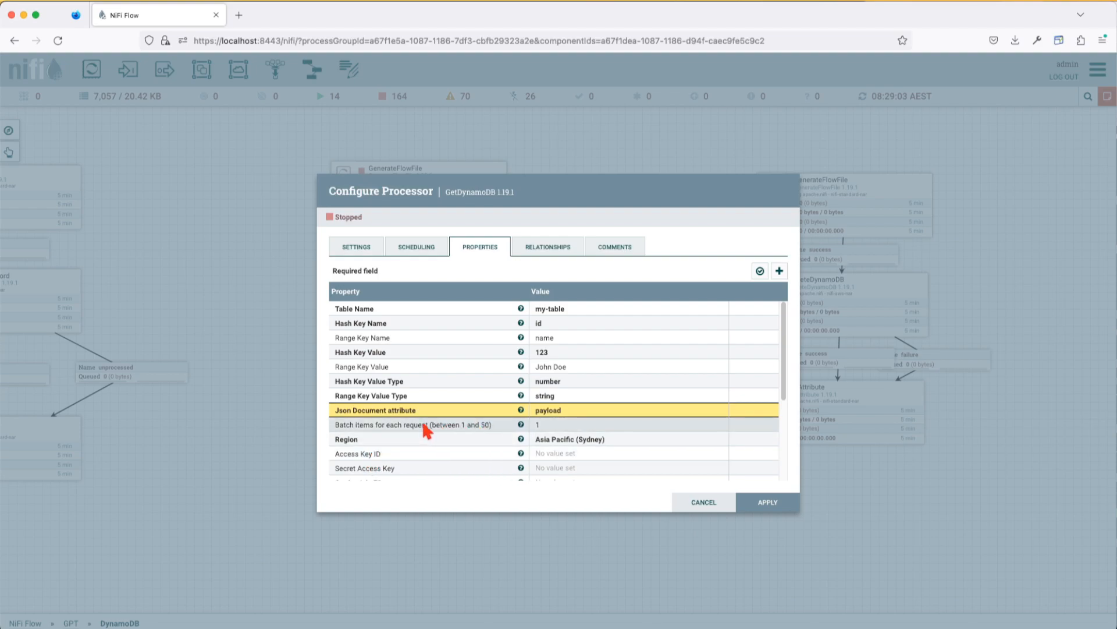
pyautogui.moveTo(522, 426)
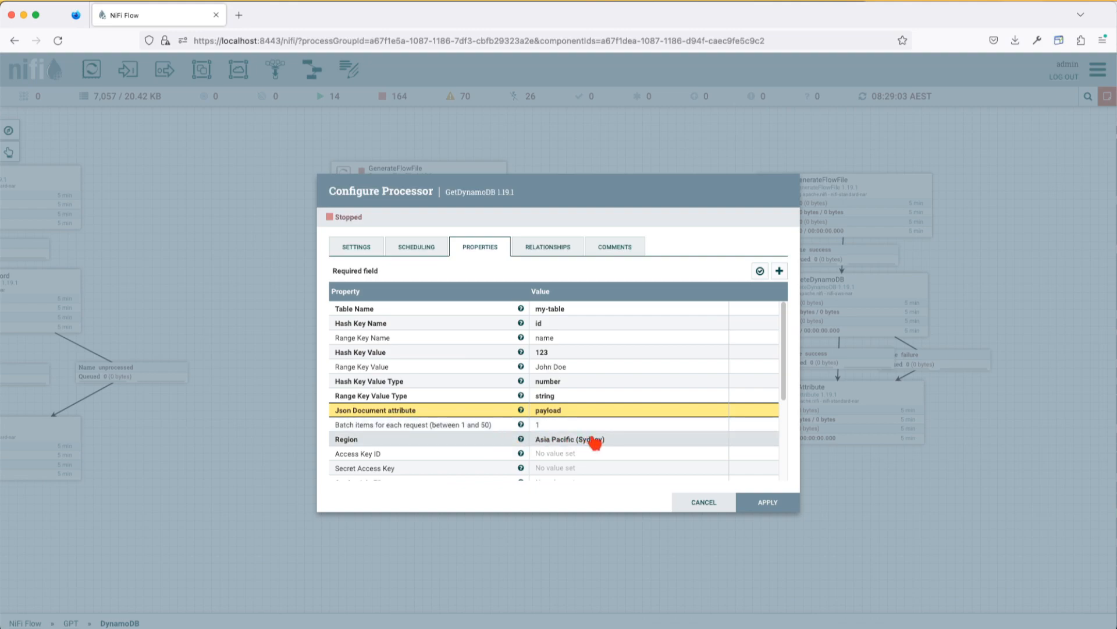
pyautogui.scroll(-2, 595, 444)
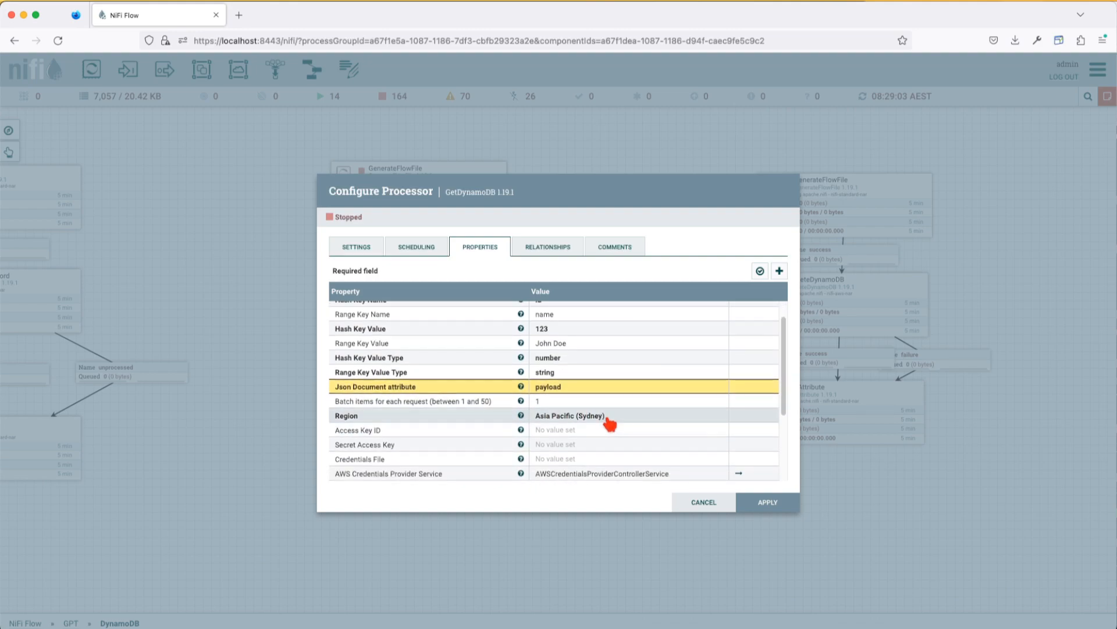
pyautogui.scroll(-4, 608, 421)
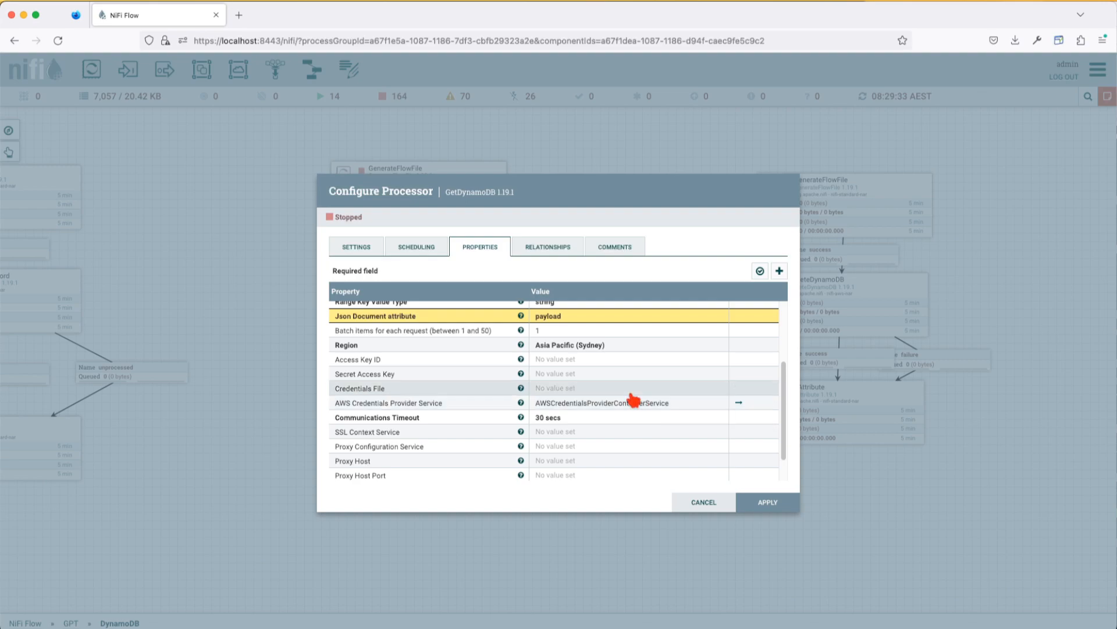
pyautogui.scroll(-2, 631, 409)
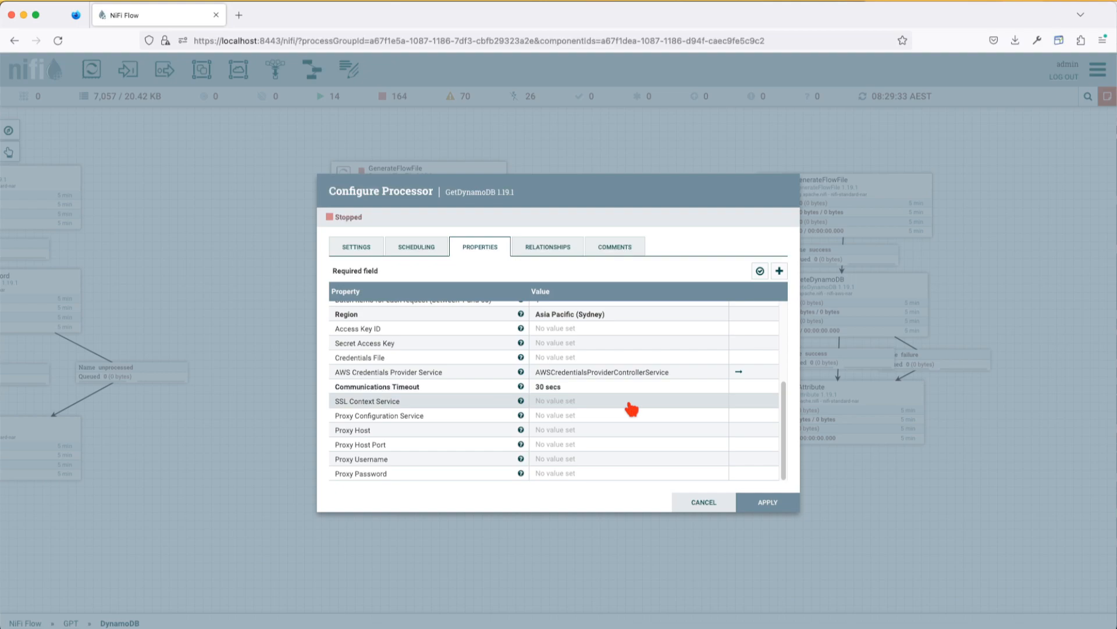
pyautogui.scroll(3, 632, 409)
pyautogui.click(767, 503)
# Review the failure, not found, success and unprocessed relationships of GetDynamoDB without changing them.
pyautogui.click(437, 358)
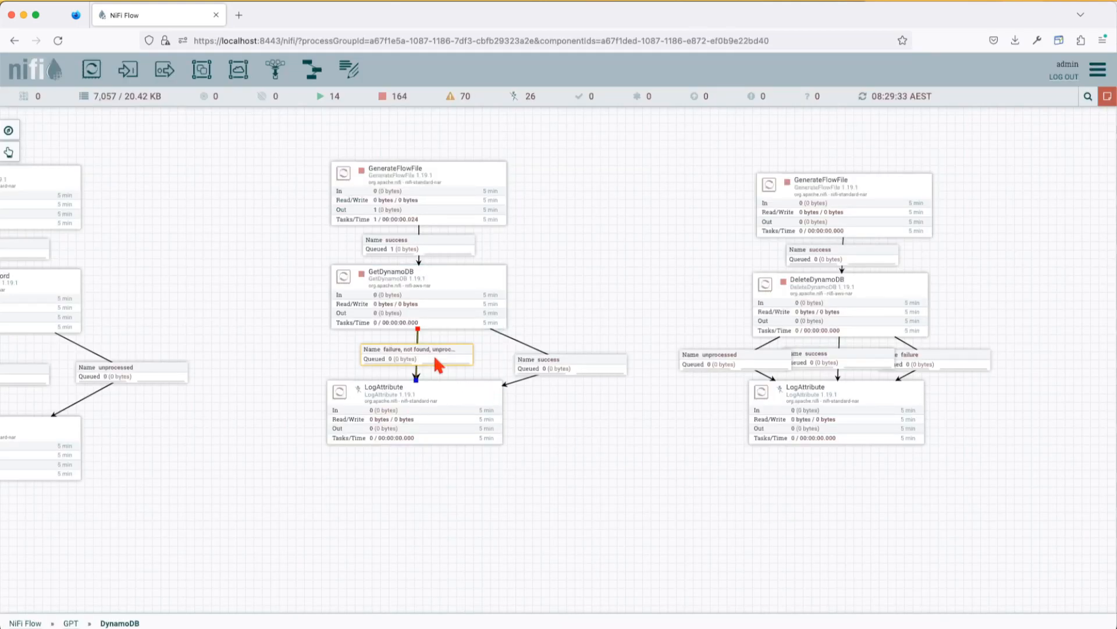
pyautogui.doubleClick(378, 291)
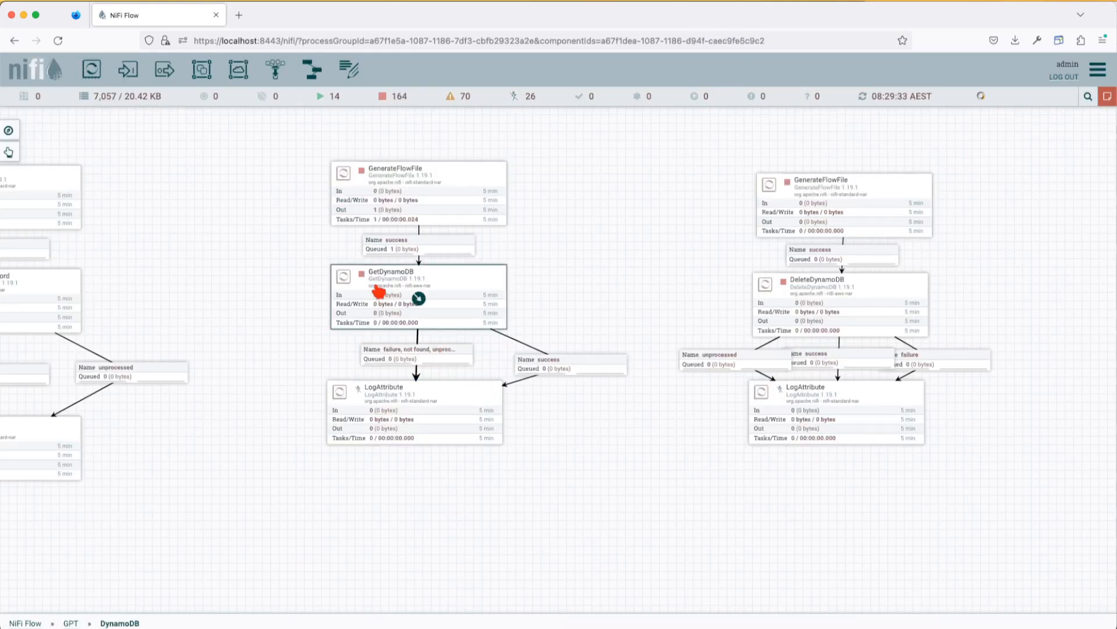
pyautogui.click(533, 251)
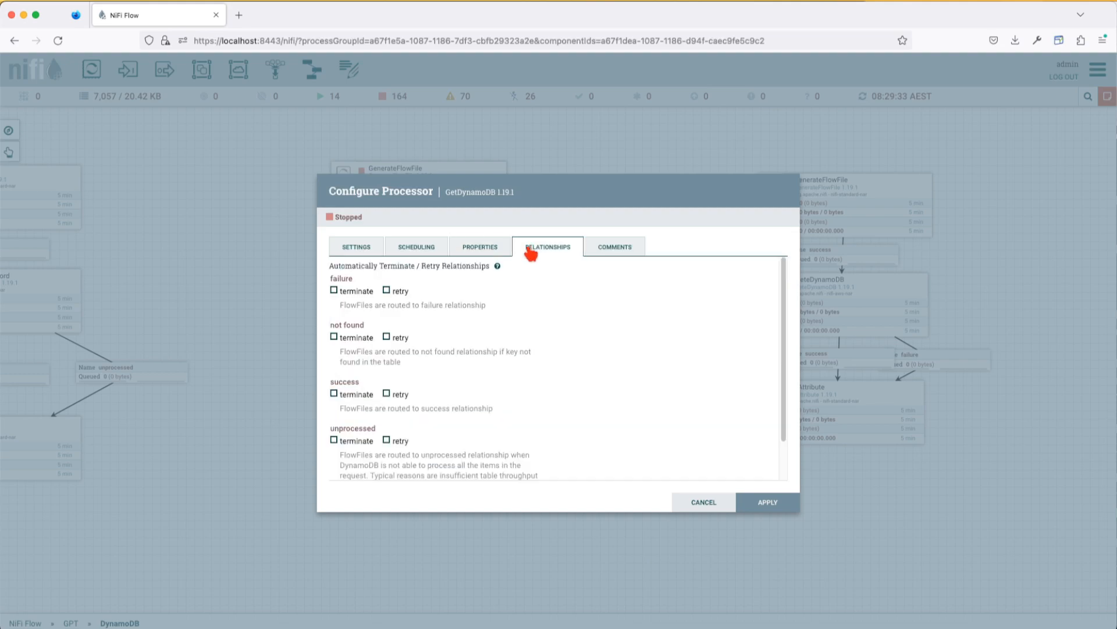
pyautogui.scroll(-2, 373, 396)
pyautogui.scroll(1, 356, 418)
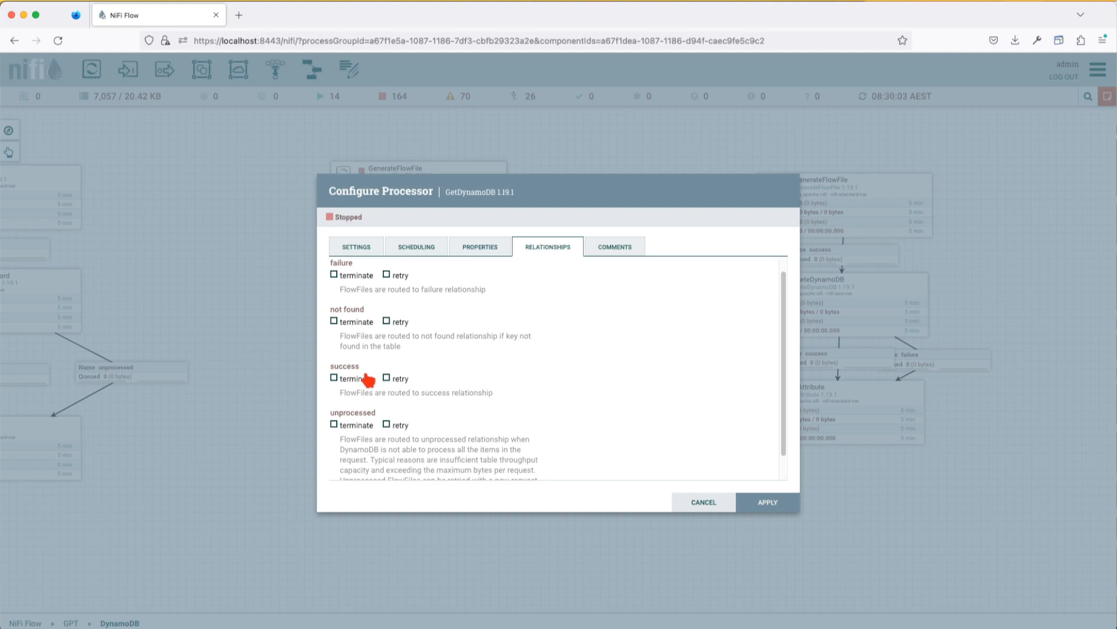
pyautogui.scroll(-2, 366, 428)
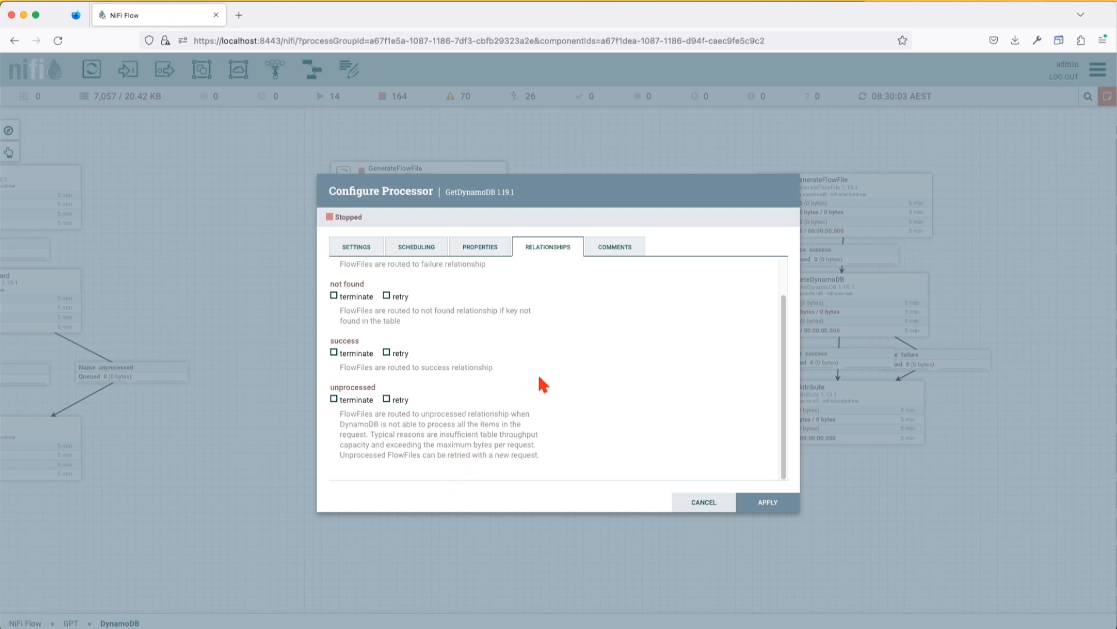
pyautogui.click(701, 501)
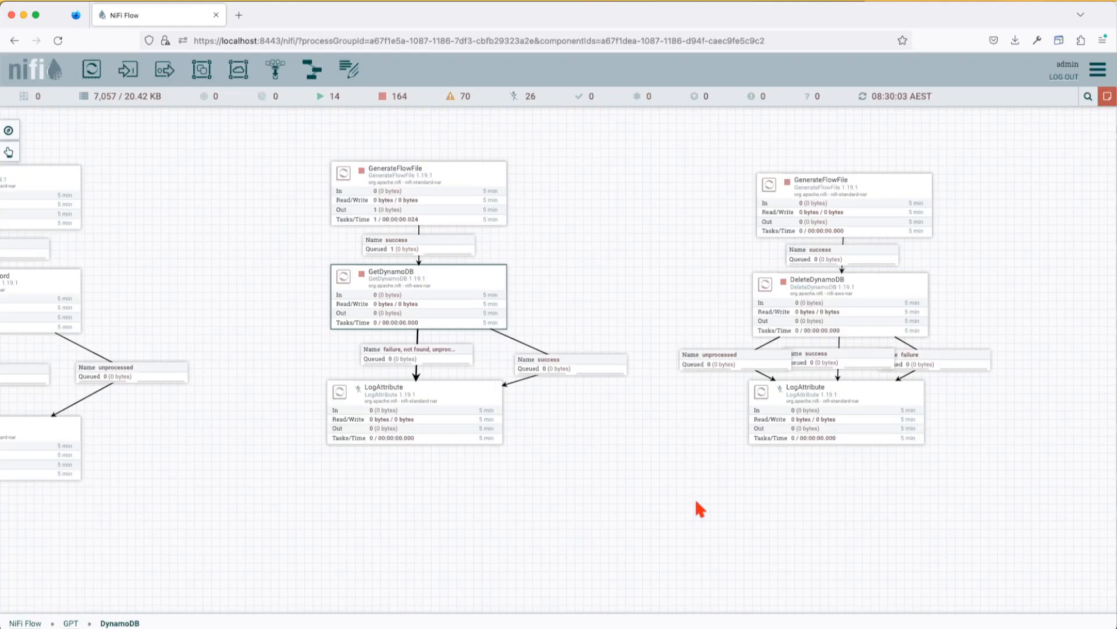
# Start the GetDynamoDB processor and refresh the canvas.
pyautogui.click(355, 297)
pyautogui.rightClick(357, 298)
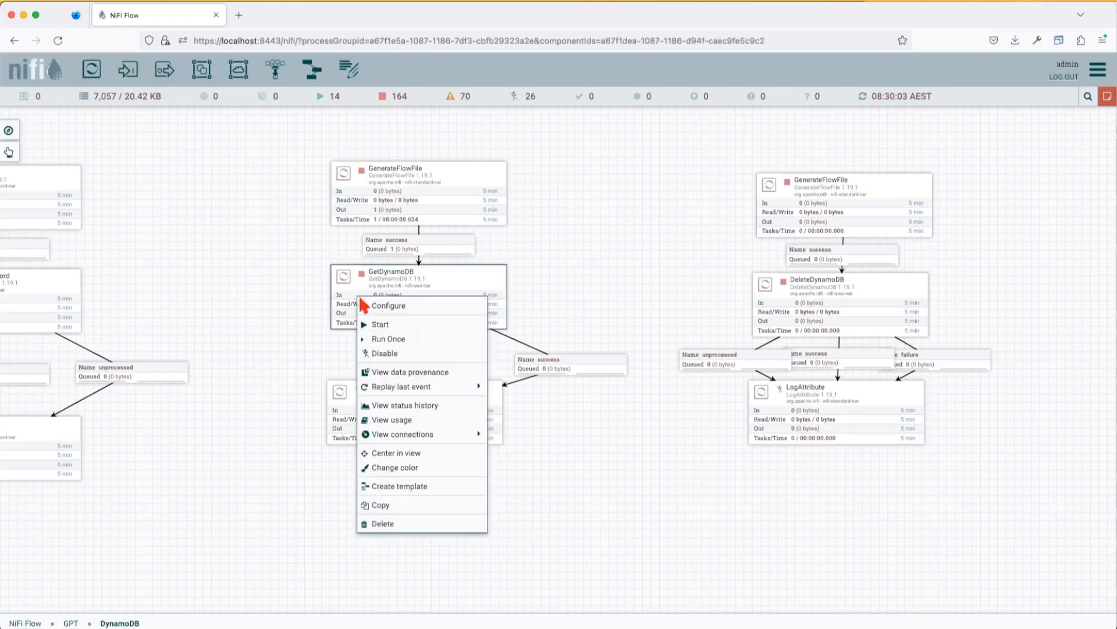
pyautogui.click(385, 327)
pyautogui.rightClick(290, 282)
pyautogui.click(290, 283)
# List the queue of the success connection between GetDynamoDB and LogAttribute.
pyautogui.click(560, 370)
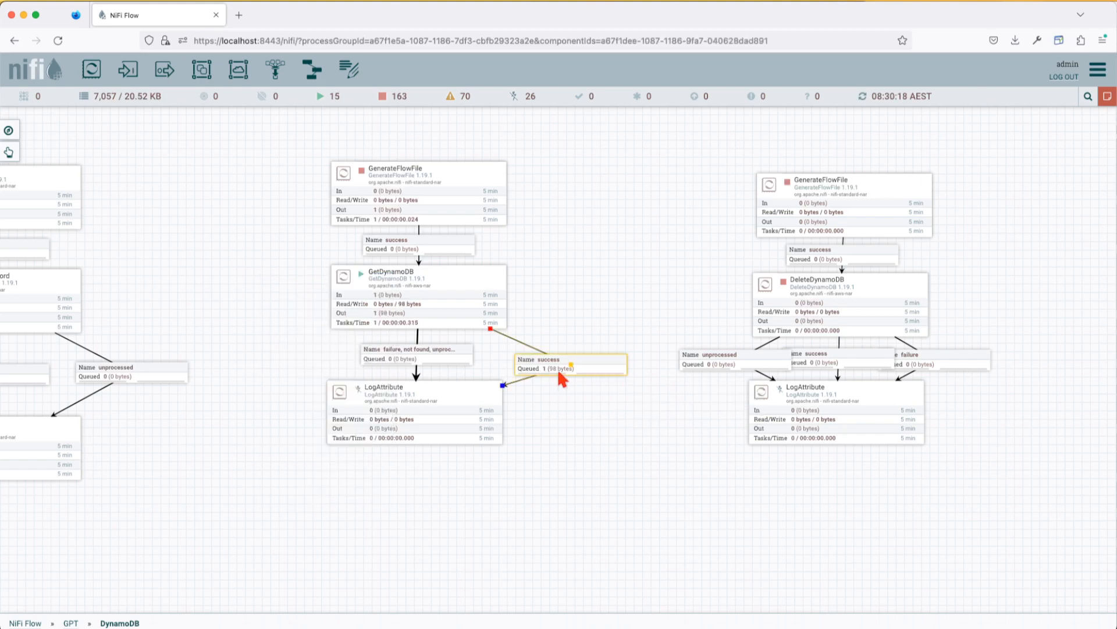
pyautogui.rightClick(562, 372)
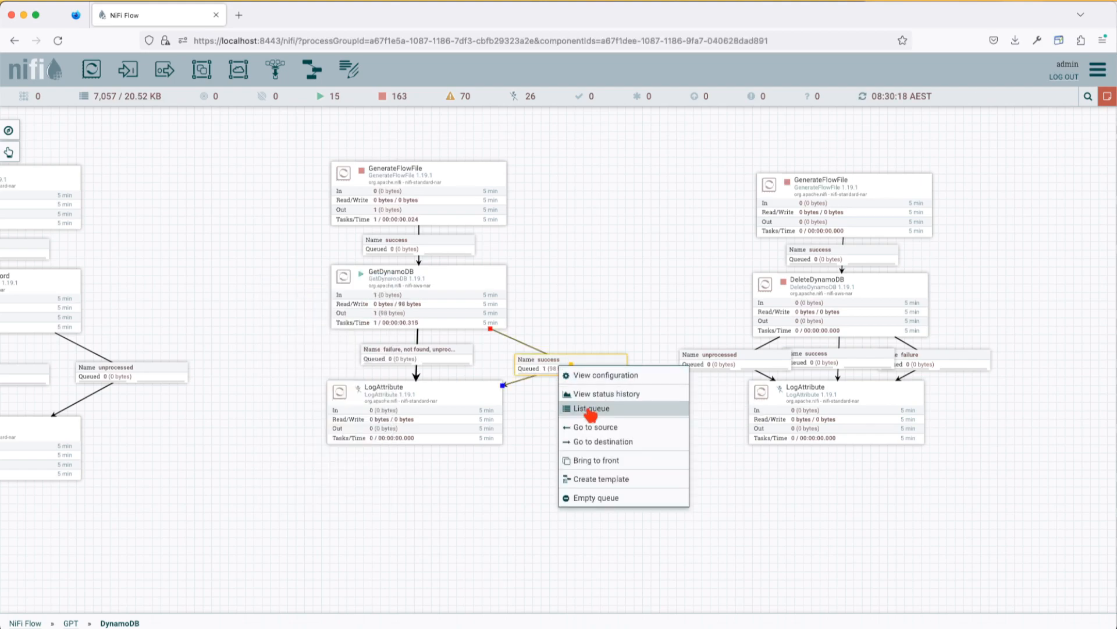
pyautogui.click(590, 410)
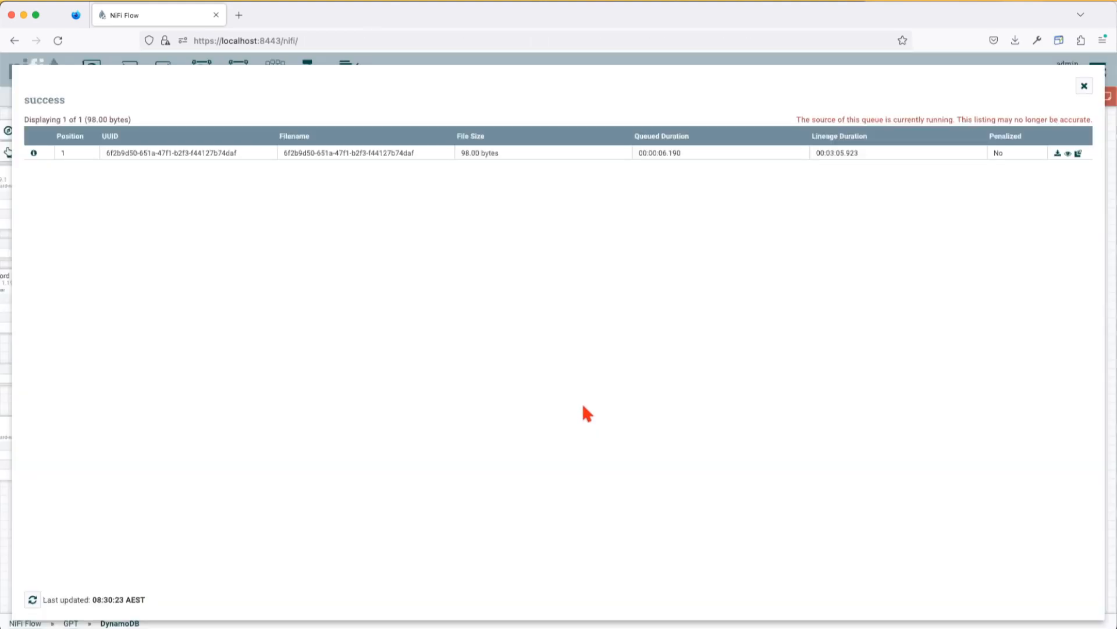
# Inspect the details and attributes of the FlowFile queued in success, and open its content in the viewer.
pyautogui.click(33, 153)
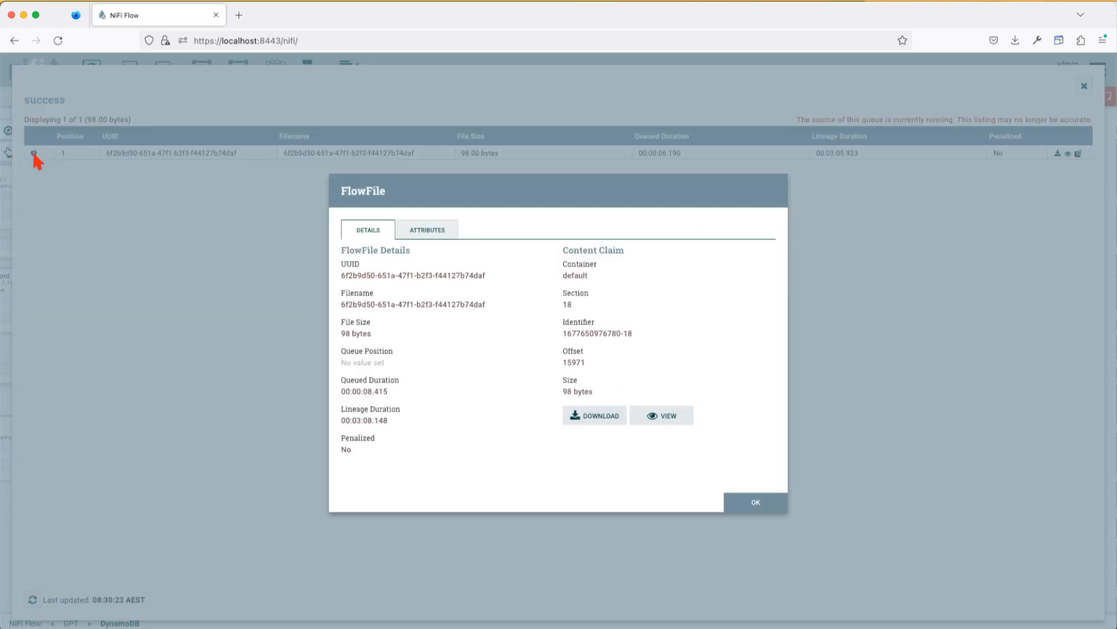
pyautogui.click(414, 231)
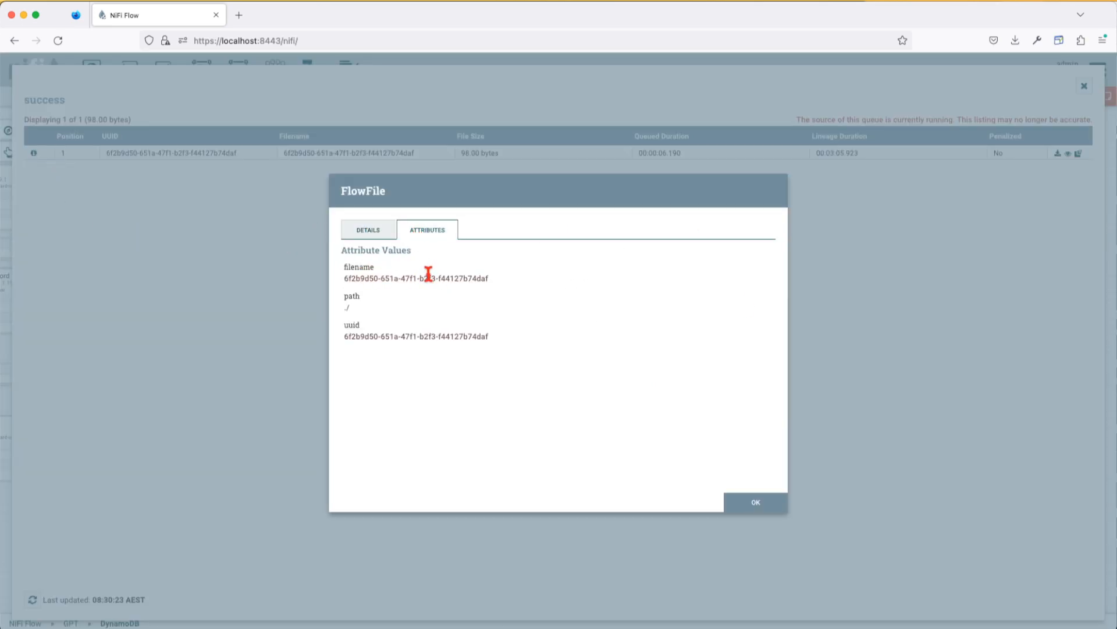
pyautogui.click(369, 233)
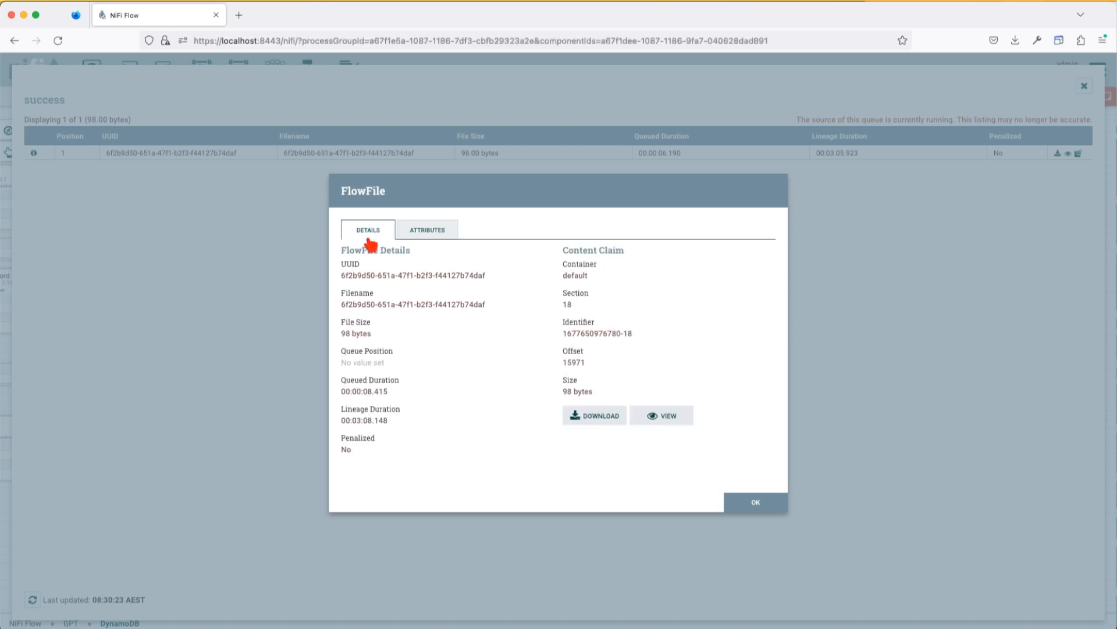
pyautogui.click(667, 417)
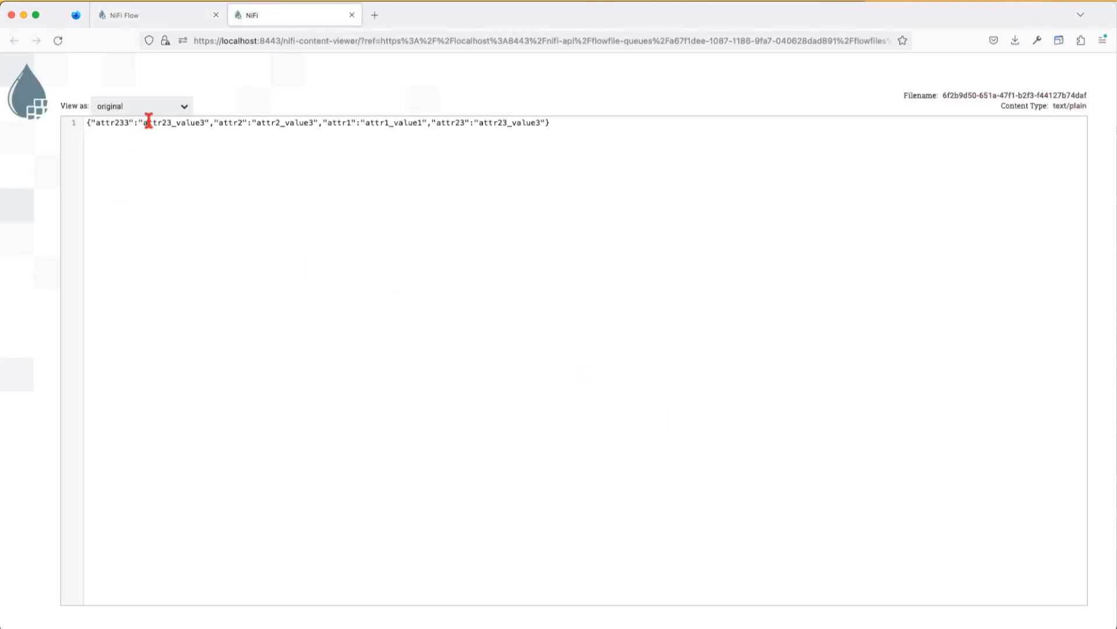
# Show the FlowFile content as formatted and select the whole JSON line to examine the returned attributes.
pyautogui.click(164, 108)
pyautogui.click(135, 142)
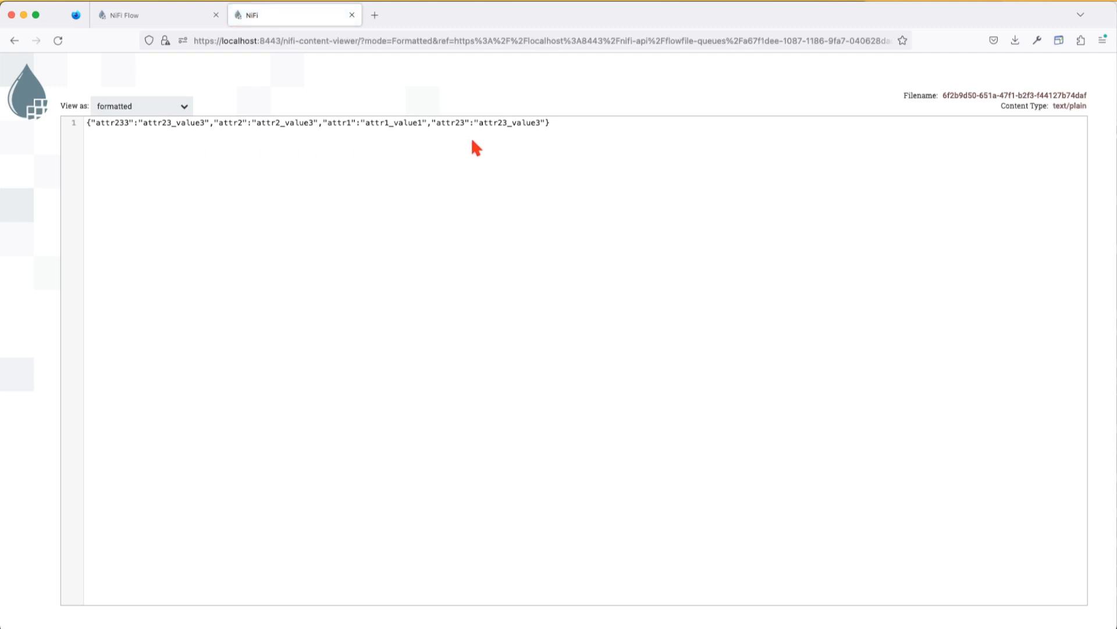
pyautogui.moveTo(550, 122); pyautogui.dragTo(86, 122)
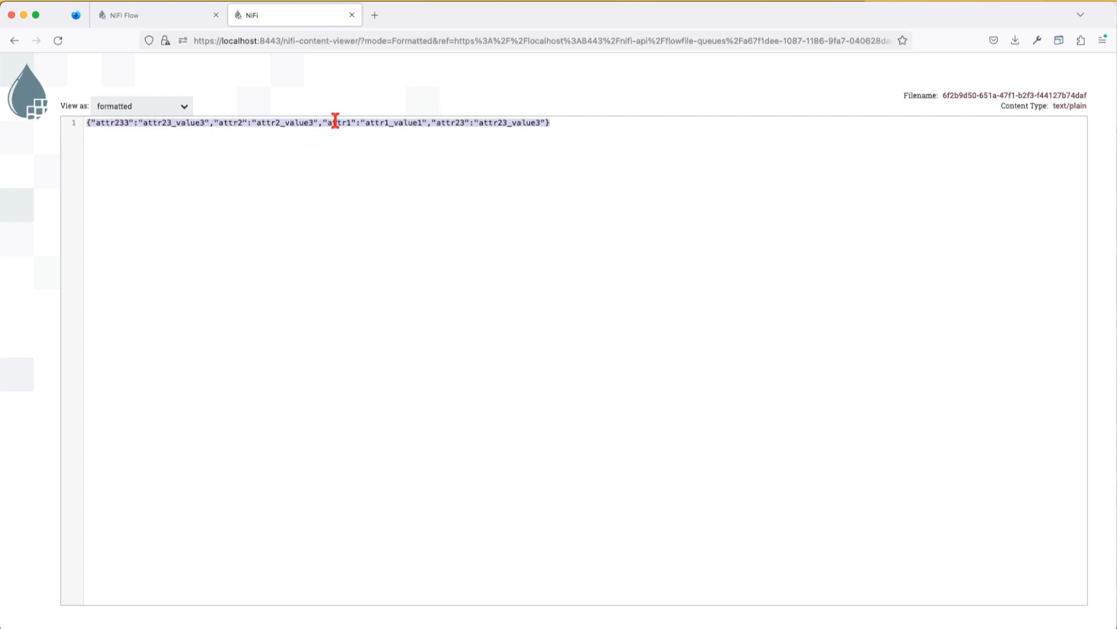
# Switch to the DynamoDB console and examine the payload of item 123 in my-table, leaving the editor without saving.
pyautogui.click(417, 627)
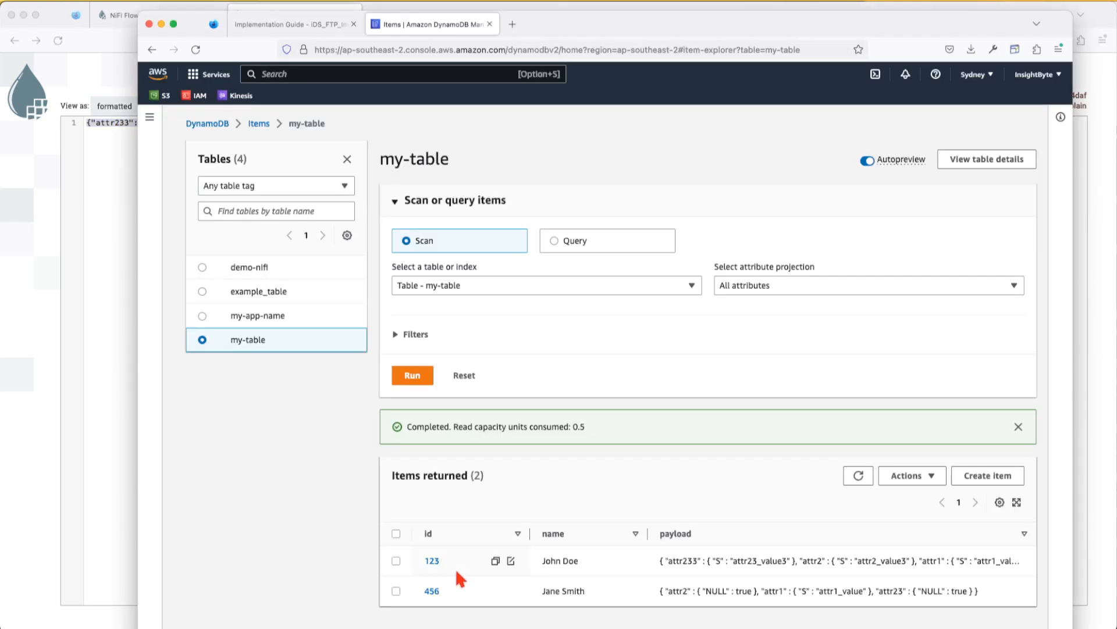
pyautogui.click(433, 560)
pyautogui.moveTo(269, 359); pyautogui.dragTo(244, 332)
pyautogui.click(229, 298)
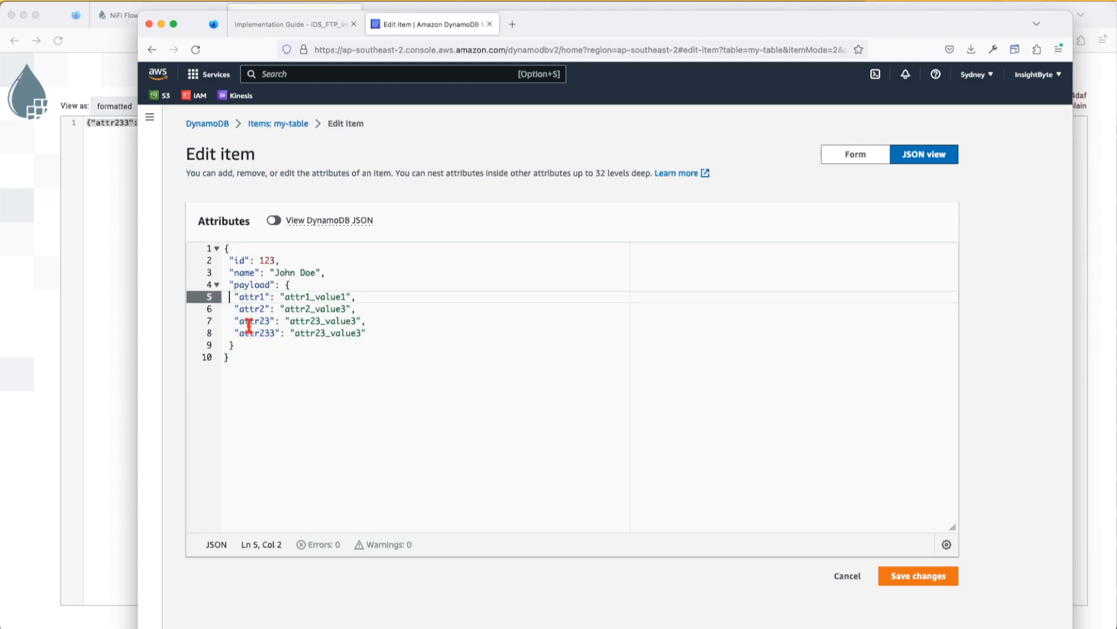
pyautogui.click(845, 576)
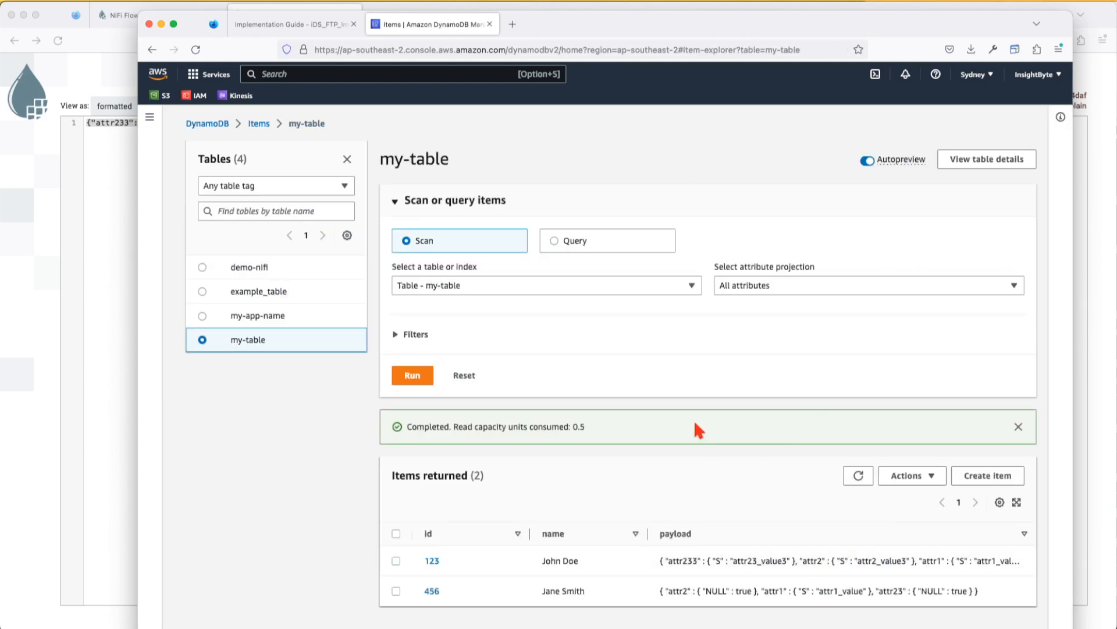
# Return to NiFi and close the content viewer, the FlowFile details and the success queue listing.
pyautogui.press('super+grave')
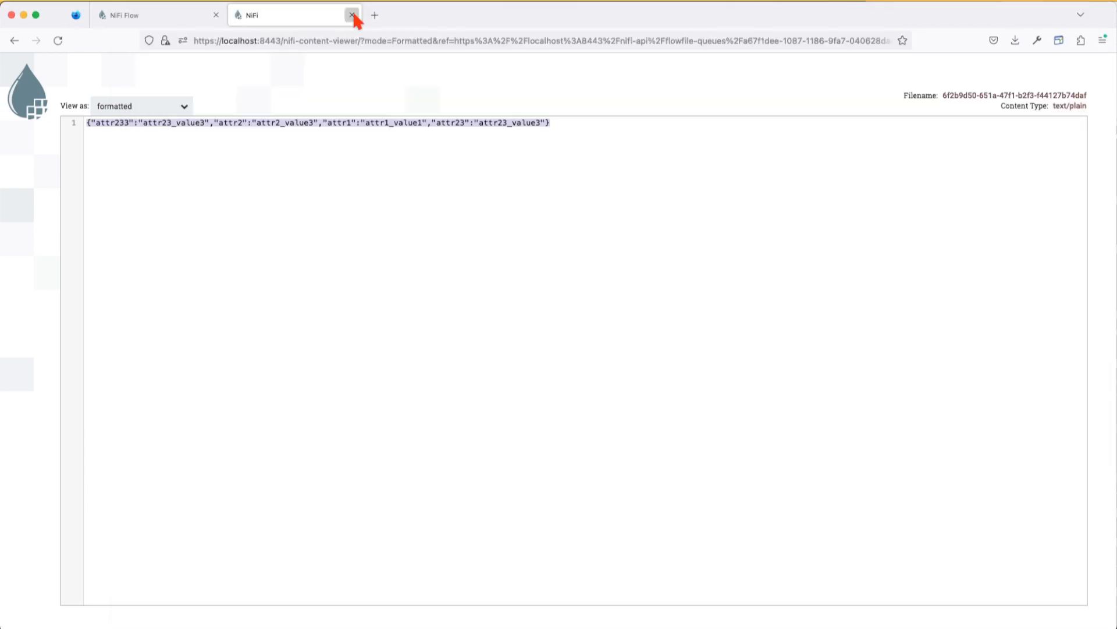
pyautogui.click(352, 17)
pyautogui.click(751, 494)
pyautogui.click(1084, 86)
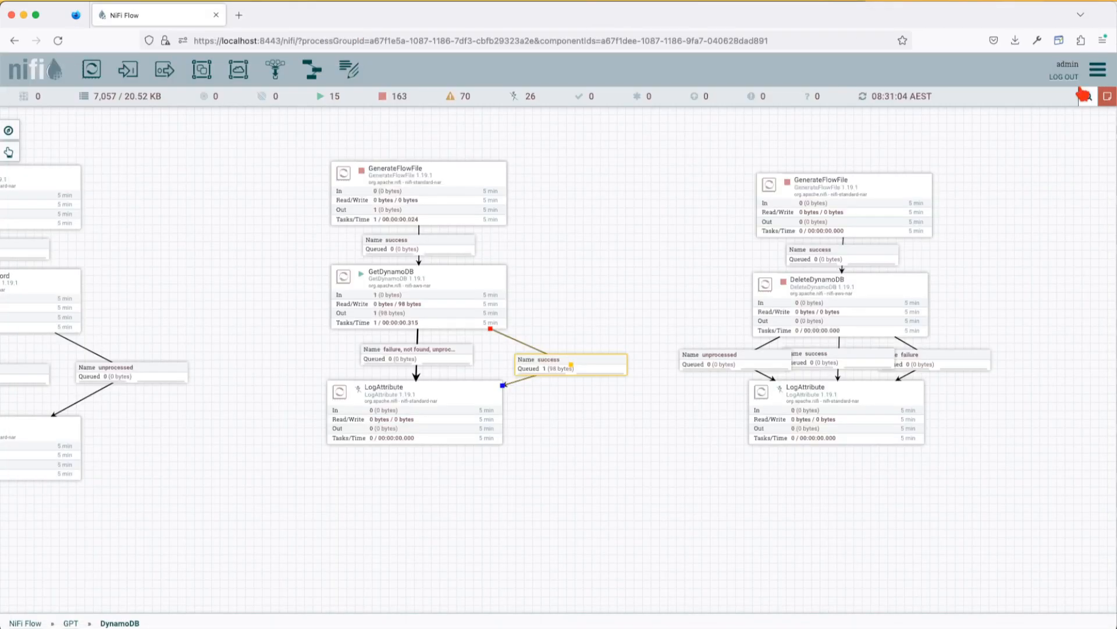
# Review and apply DeleteDynamoDB's properties, and check its target, item 456 of my-table, in the DynamoDB console.
pyautogui.moveTo(693, 269); pyautogui.dragTo(474, 254)
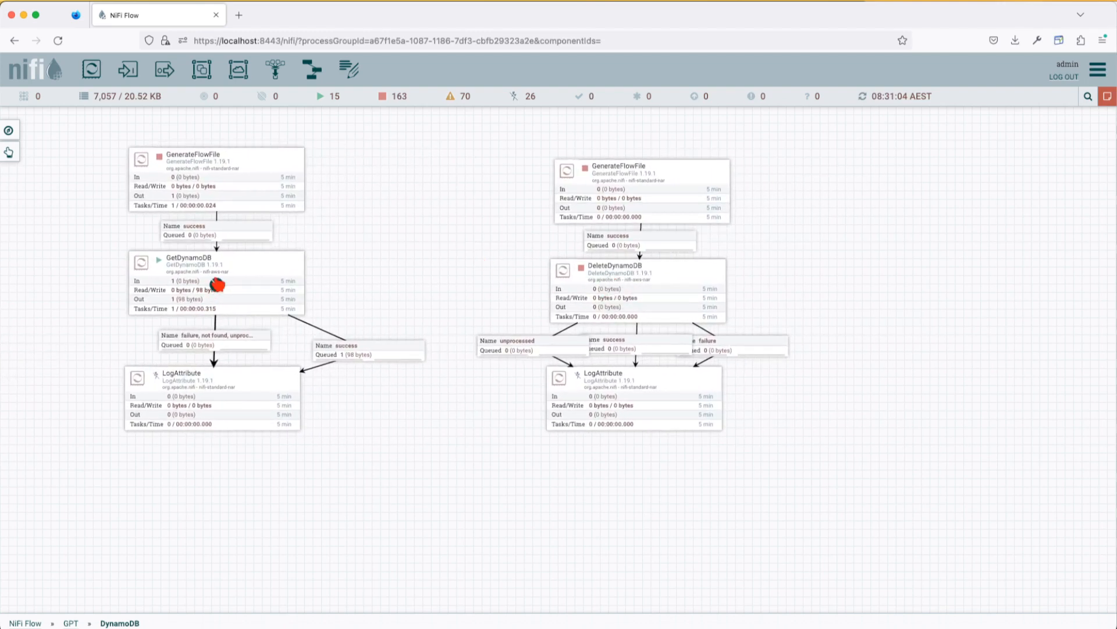
pyautogui.doubleClick(579, 285)
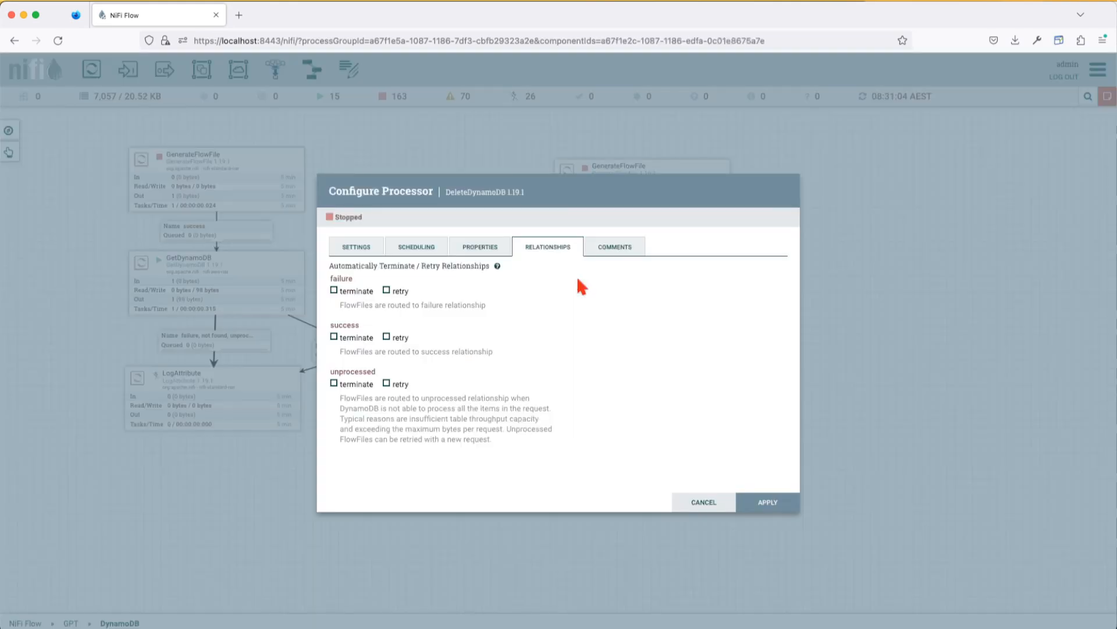
pyautogui.click(460, 246)
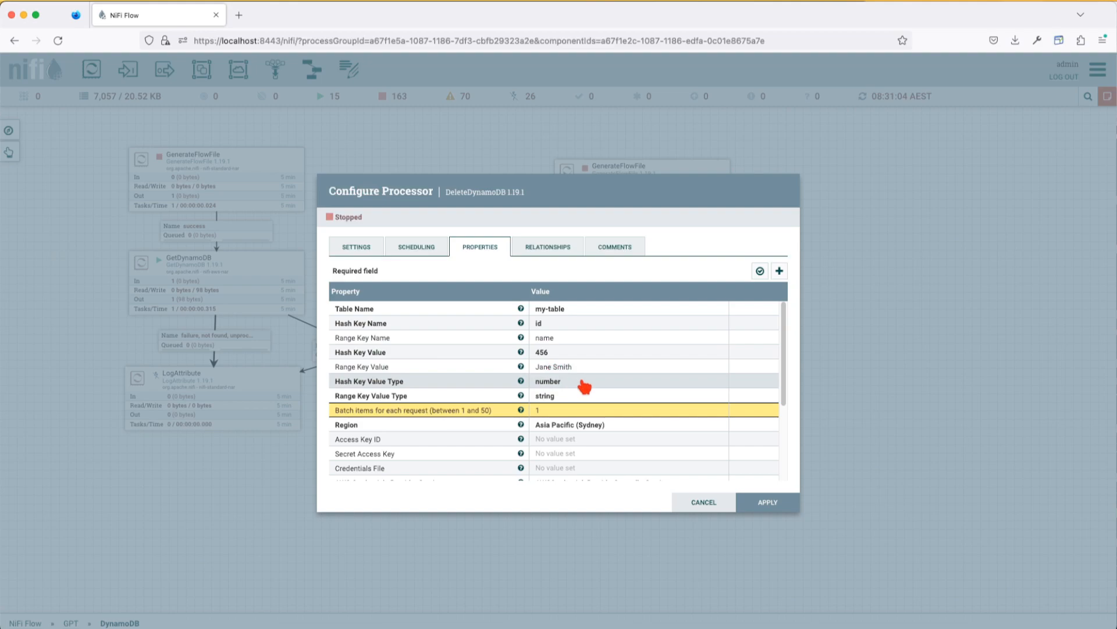
pyautogui.scroll(-3, 555, 428)
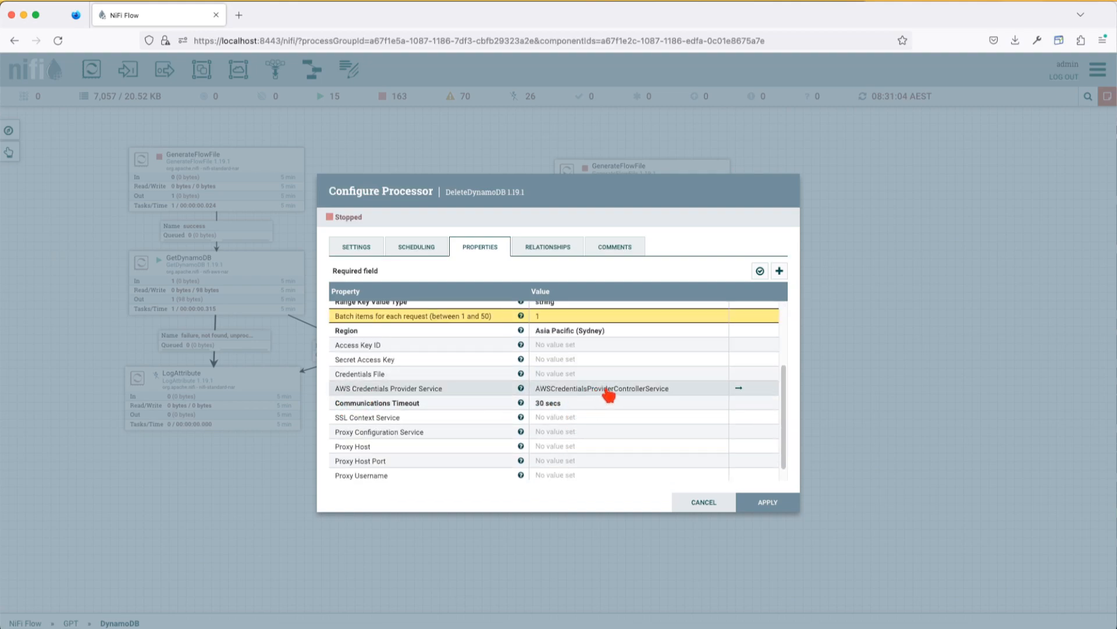
pyautogui.scroll(2, 649, 390)
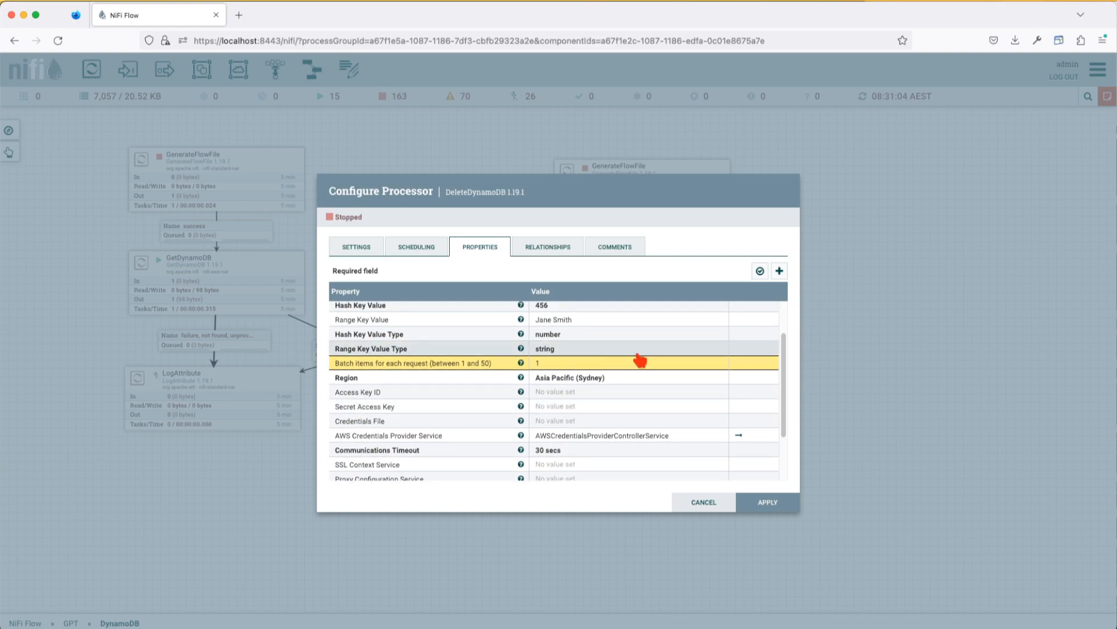
pyautogui.scroll(2, 640, 360)
pyautogui.scroll(1, 639, 364)
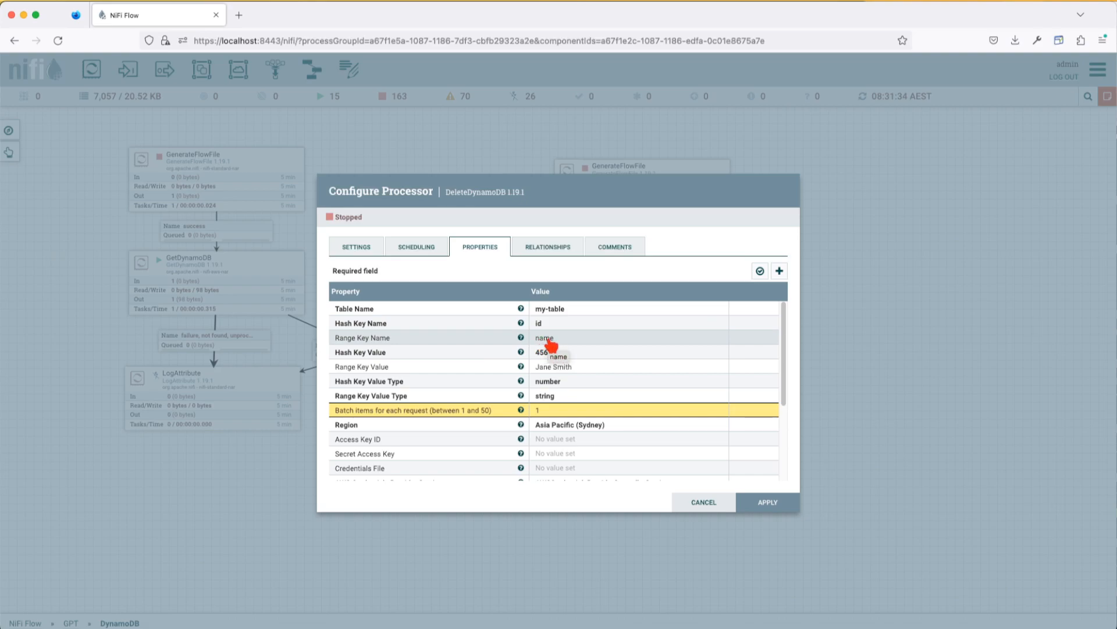
pyautogui.click(747, 499)
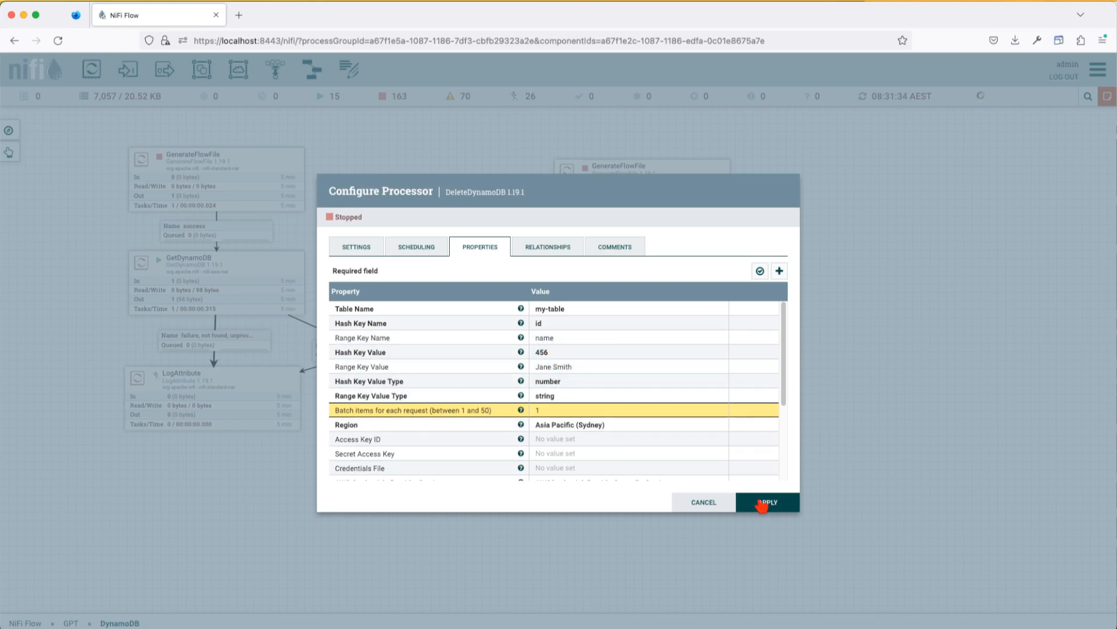
pyautogui.press('super+grave')
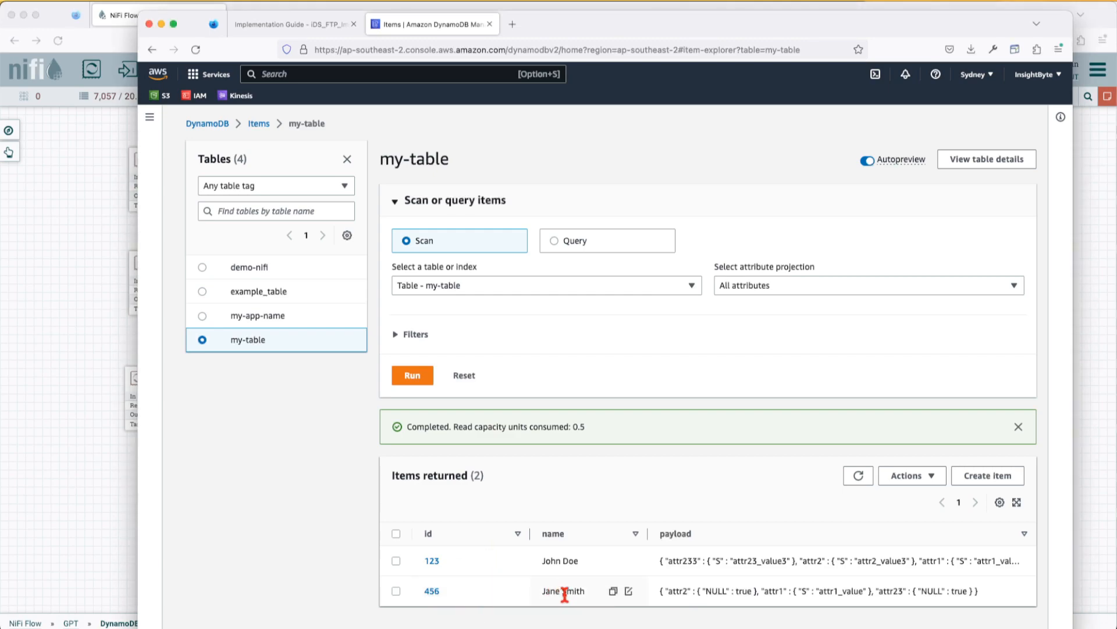
pyautogui.click(89, 534)
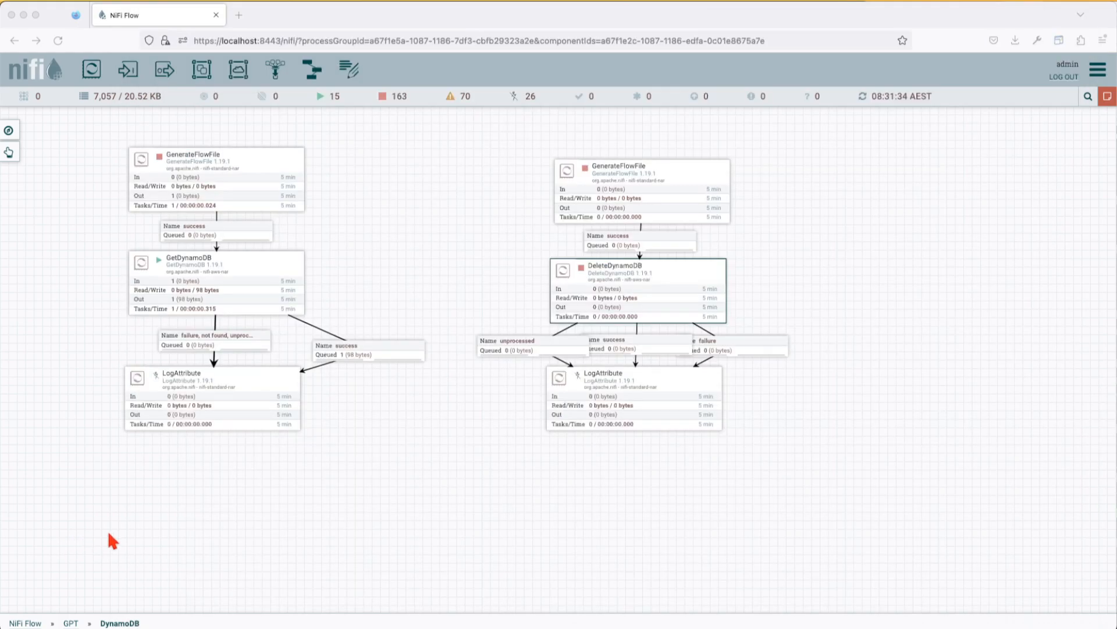
# Back in NiFi, run the GenerateFlowFile feeding DeleteDynamoDB and DeleteDynamoDB itself once each, refresh the canvas and select DeleteDynamoDB's success connection.
pyautogui.rightClick(643, 175)
pyautogui.click(654, 229)
pyautogui.rightClick(462, 280)
pyautogui.click(477, 286)
pyautogui.click(628, 351)
# Rerun the scan of my-table in the DynamoDB console to check for the deleted item, and return to NiFi.
pyautogui.press('super+Tab')
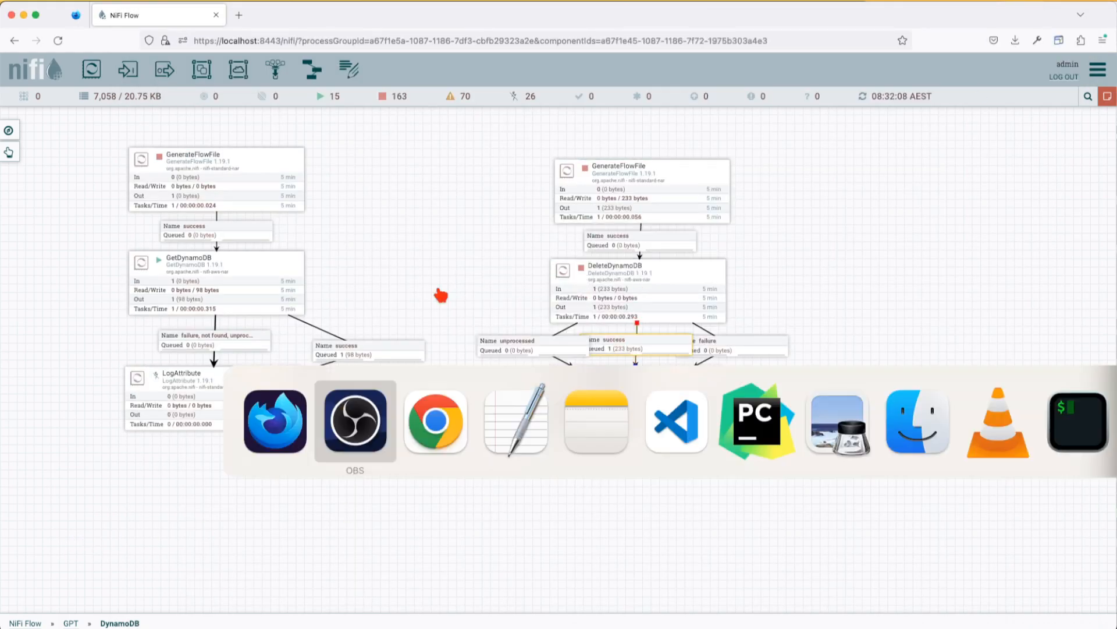
pyautogui.press('super+grave')
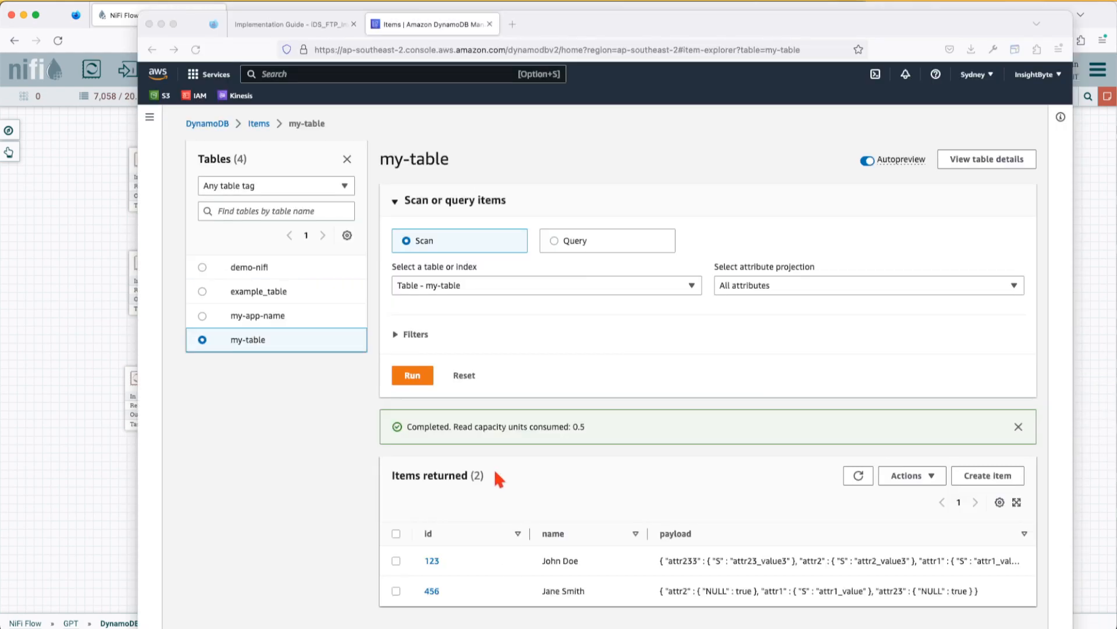
pyautogui.click(426, 382)
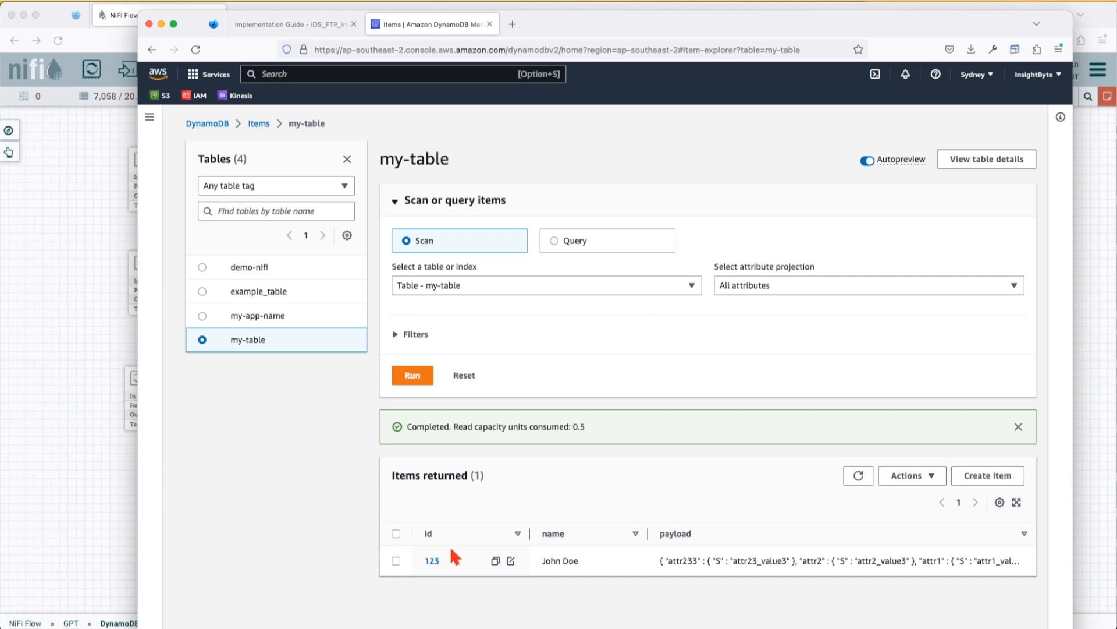
pyautogui.click(115, 514)
pyautogui.moveTo(349, 472); pyautogui.dragTo(545, 521)
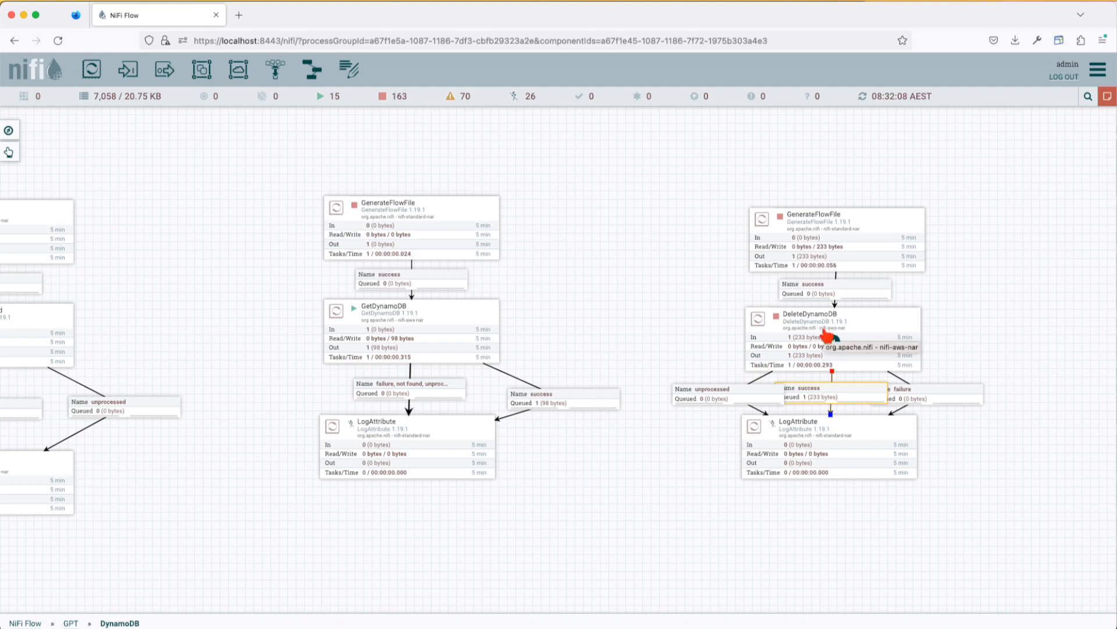
pyautogui.click(634, 310)
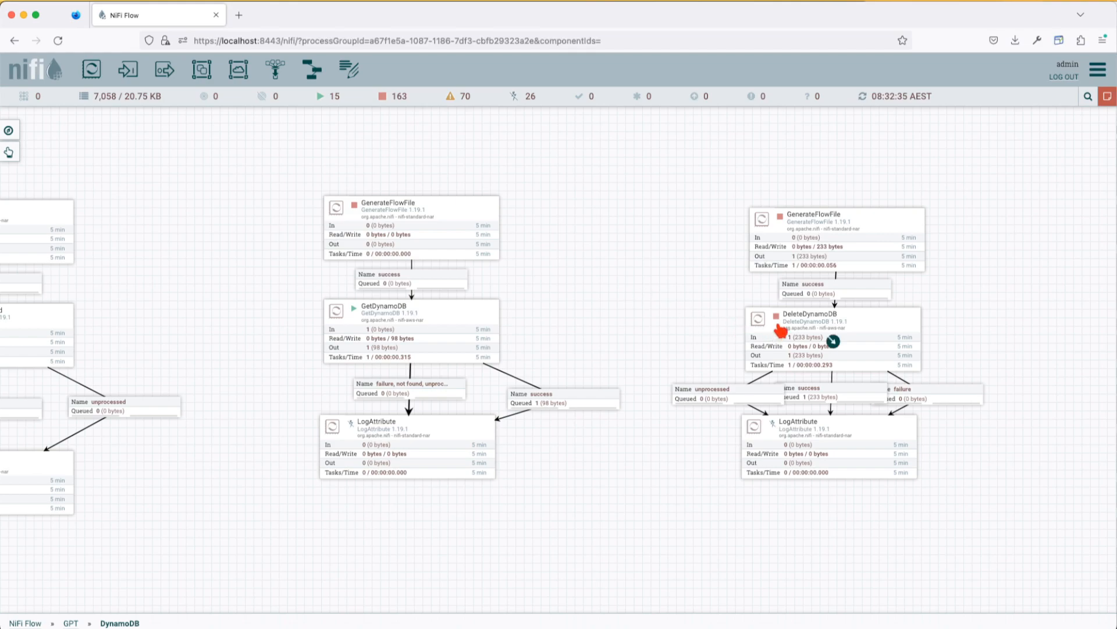
pyautogui.moveTo(681, 337); pyautogui.dragTo(695, 330)
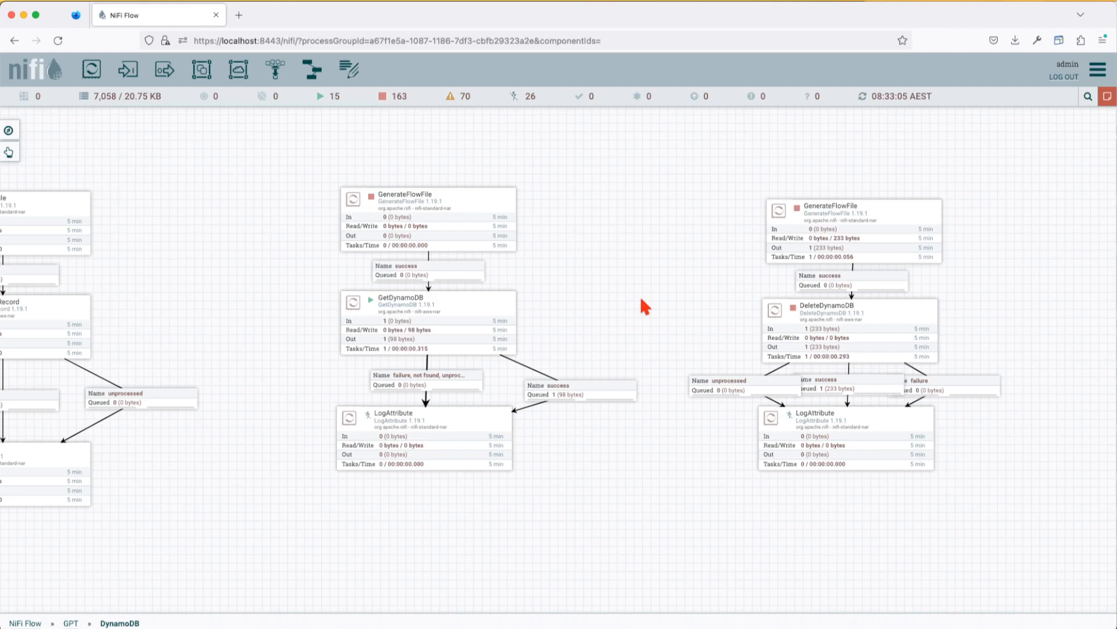
pyautogui.moveTo(640, 295); pyautogui.dragTo(645, 313)
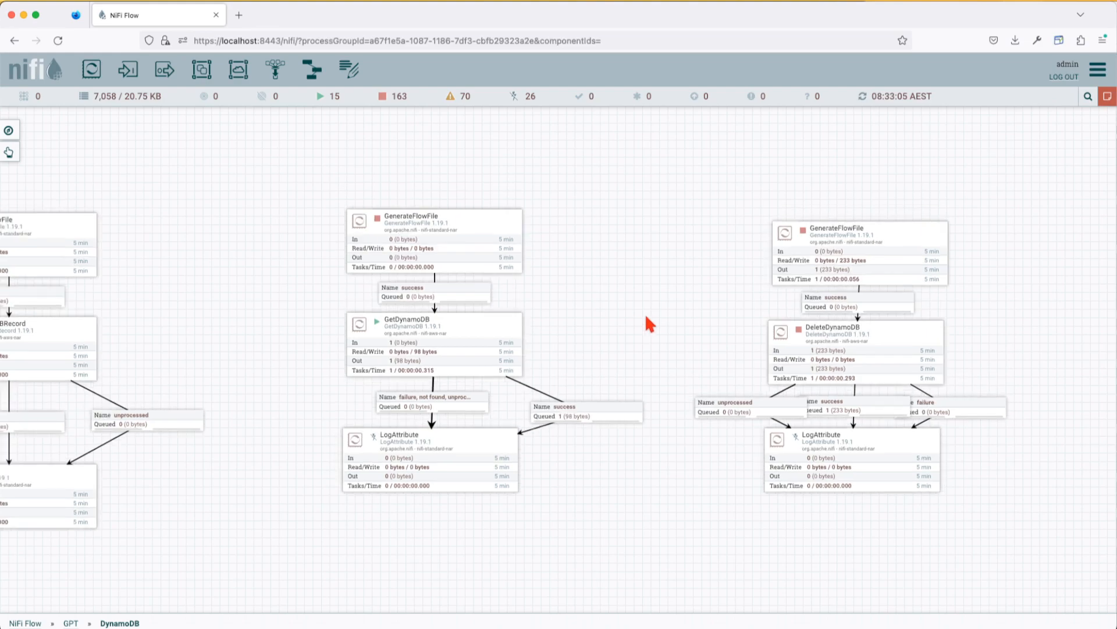